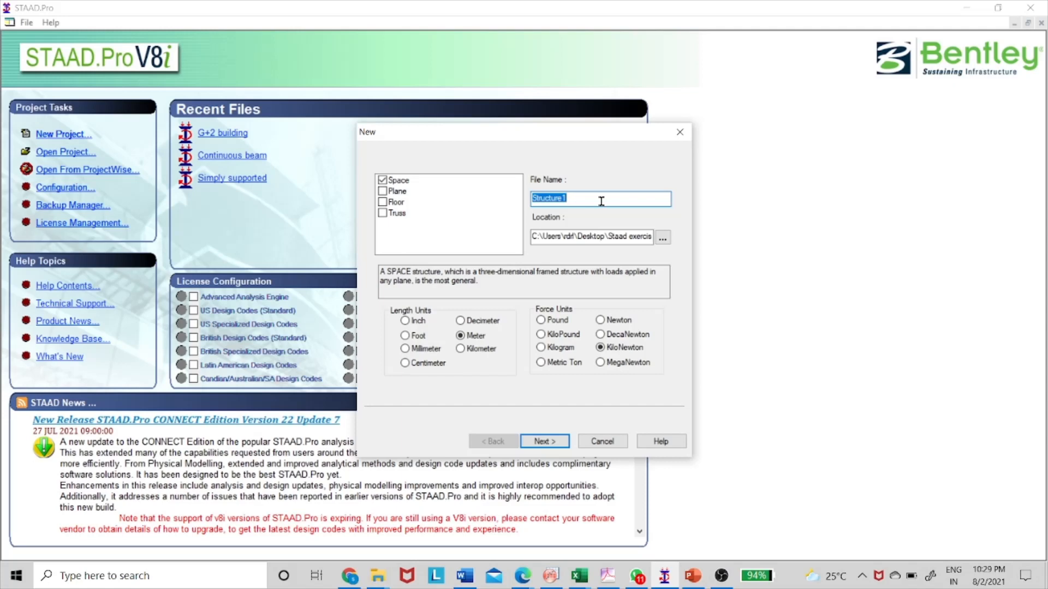
Name the new Space structure file "Space frame" and create it with Add Beam as the starting mode.
type("Space frame")
left_click(541, 442)
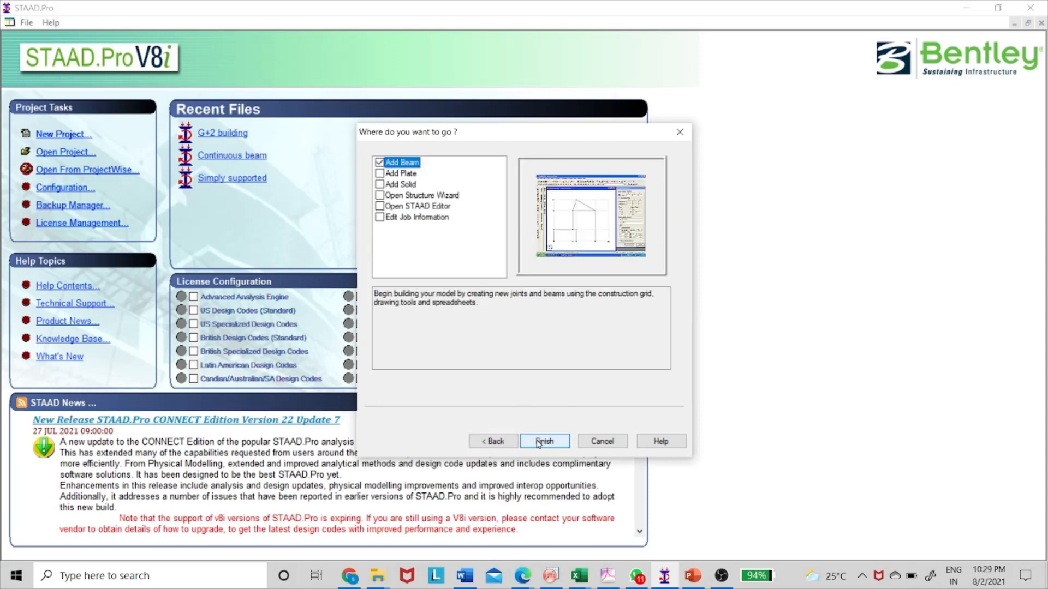
left_click(539, 442)
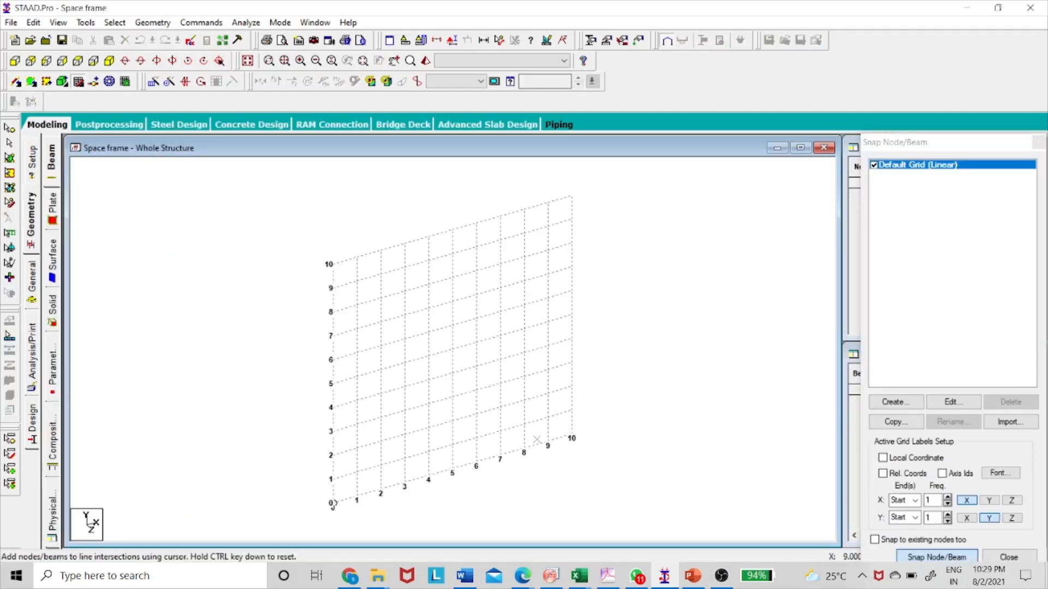
Place the first node at the grid origin (0, 0) and close the snap grid.
left_click(333, 502)
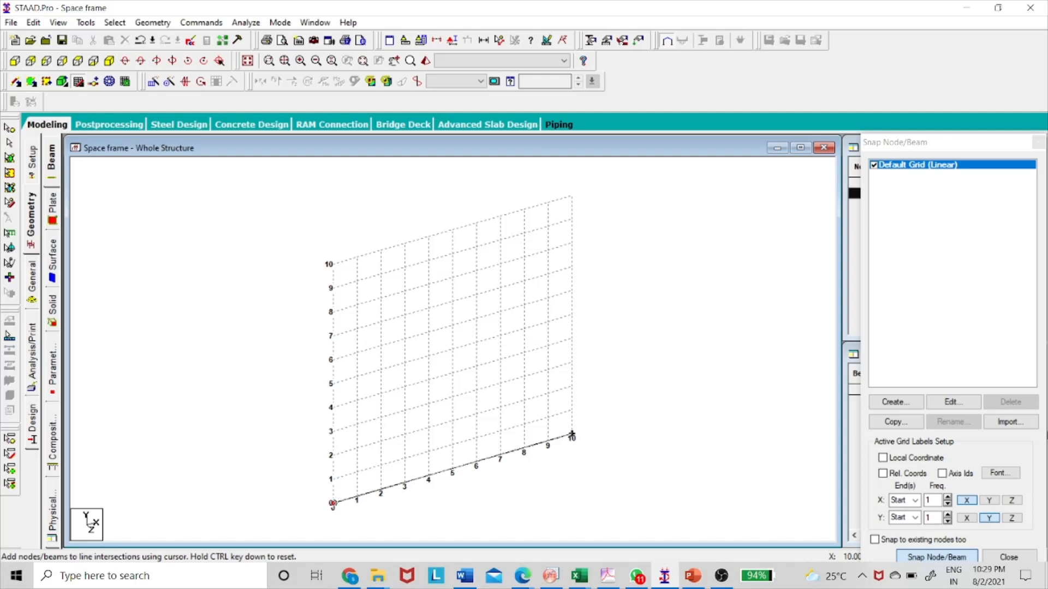
left_click(1031, 558)
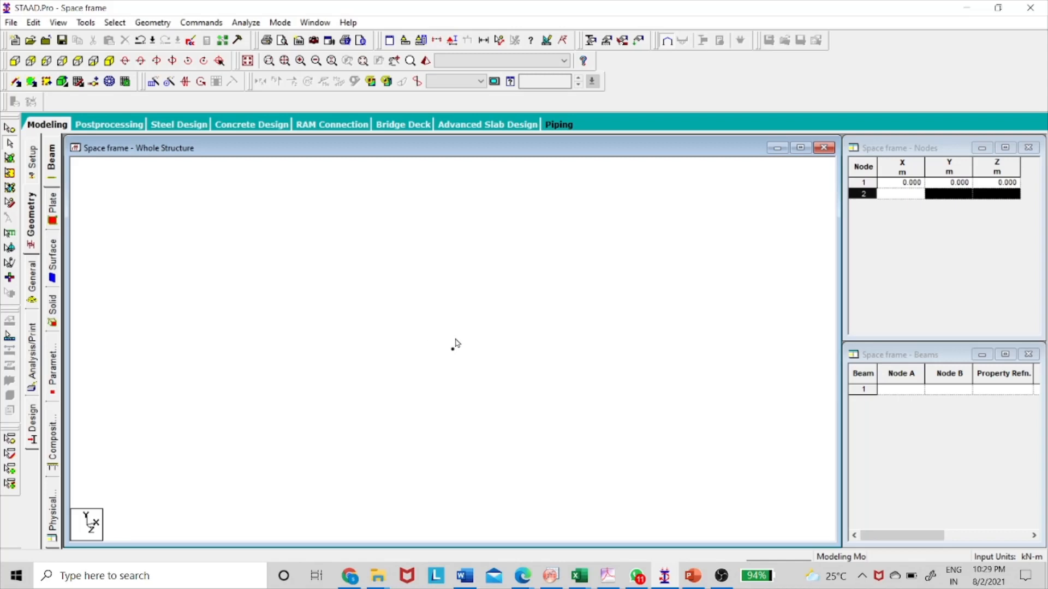
Consult the space frame sketch in PowerPoint and 3D Repeat the origin node 4 m along Y with linked steps to form the first column.
key("alt+Tab")
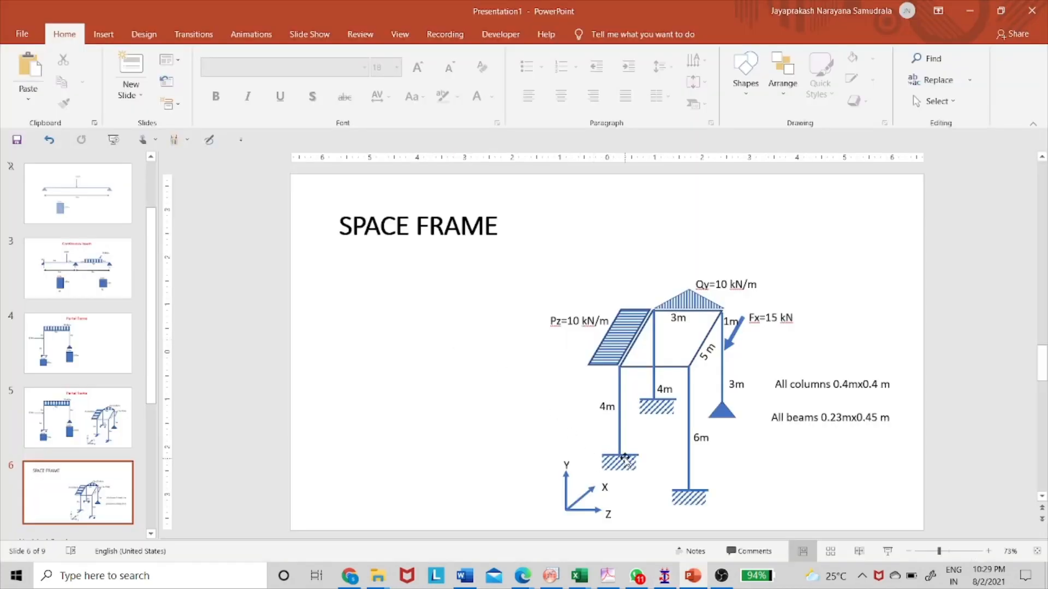
left_click(620, 455)
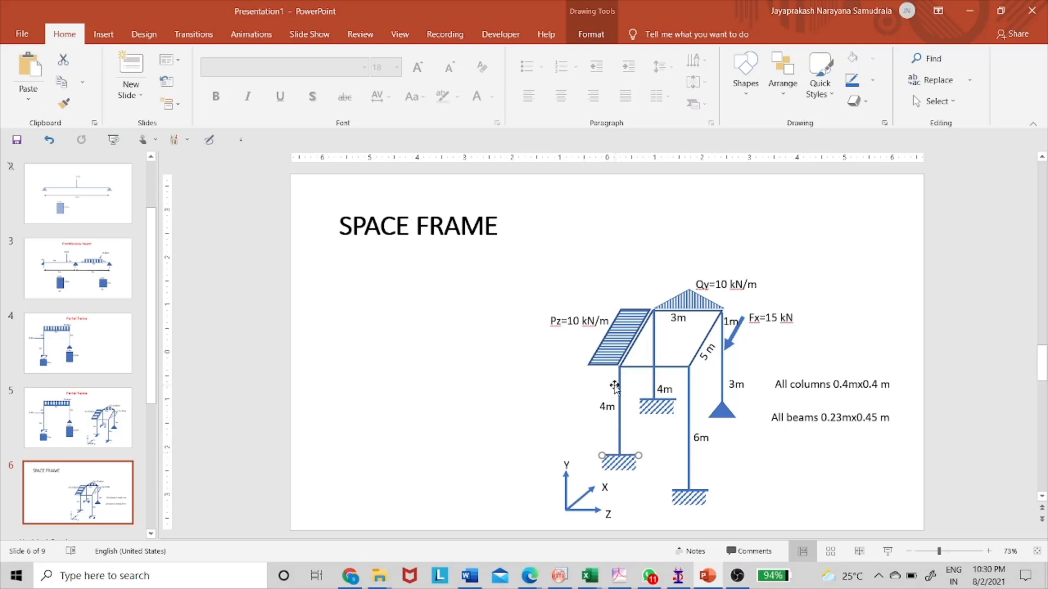
key("alt+Tab")
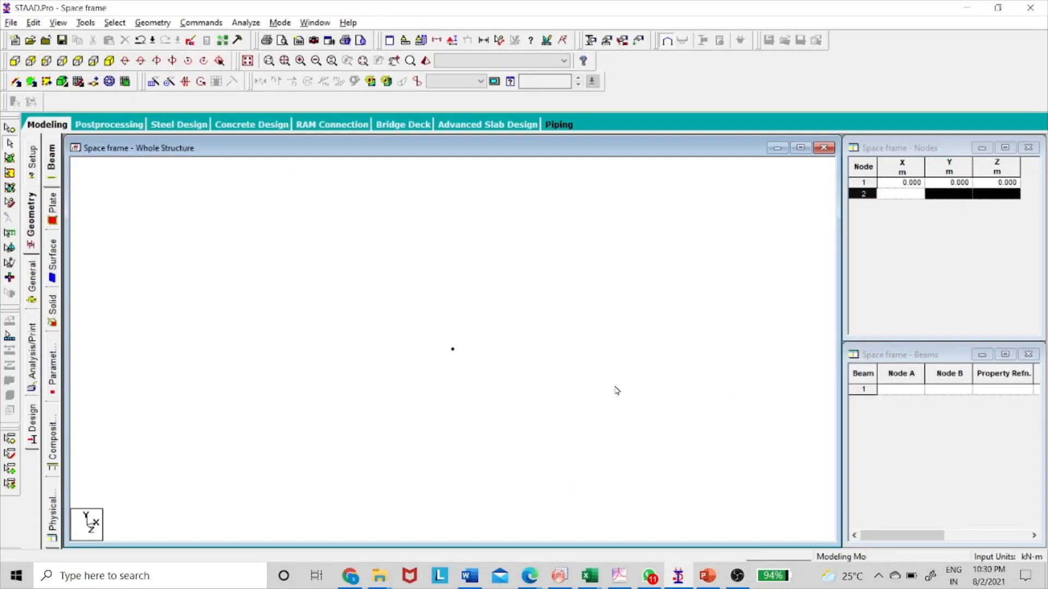
left_click(9, 128)
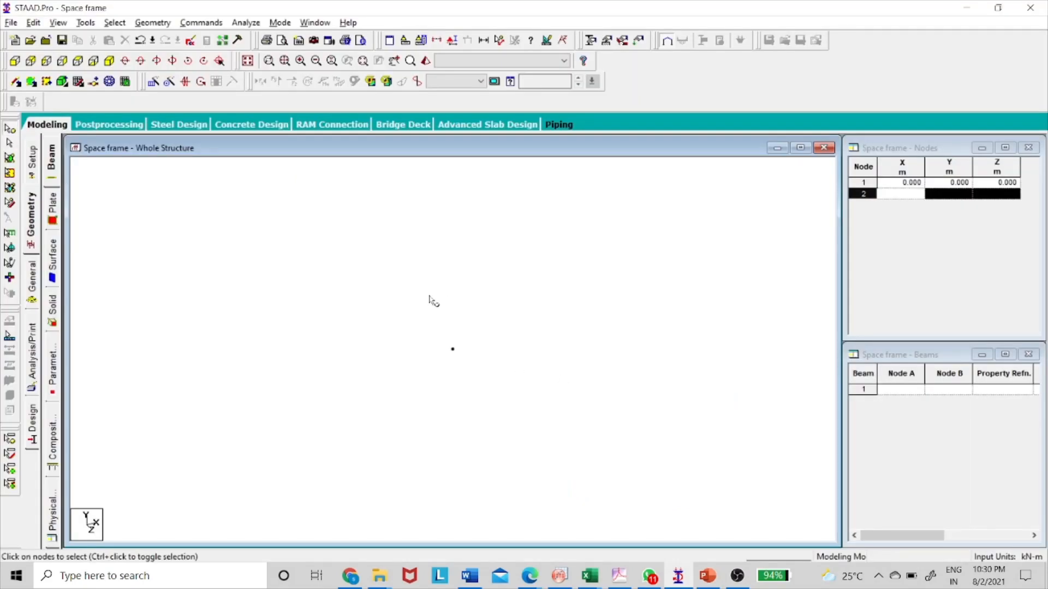
left_click_drag(419, 299, 547, 420)
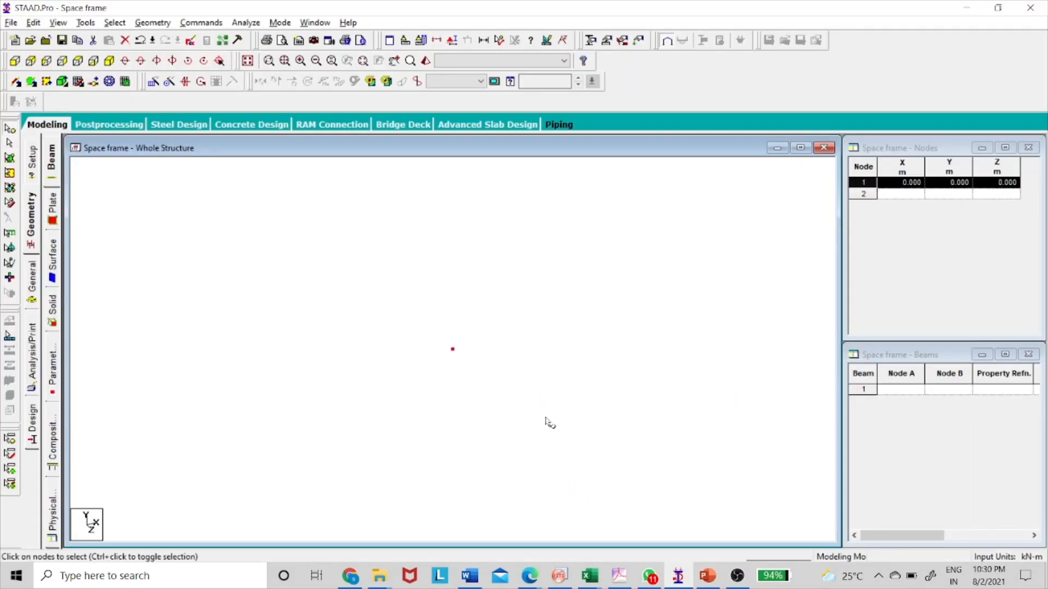
left_click(153, 83)
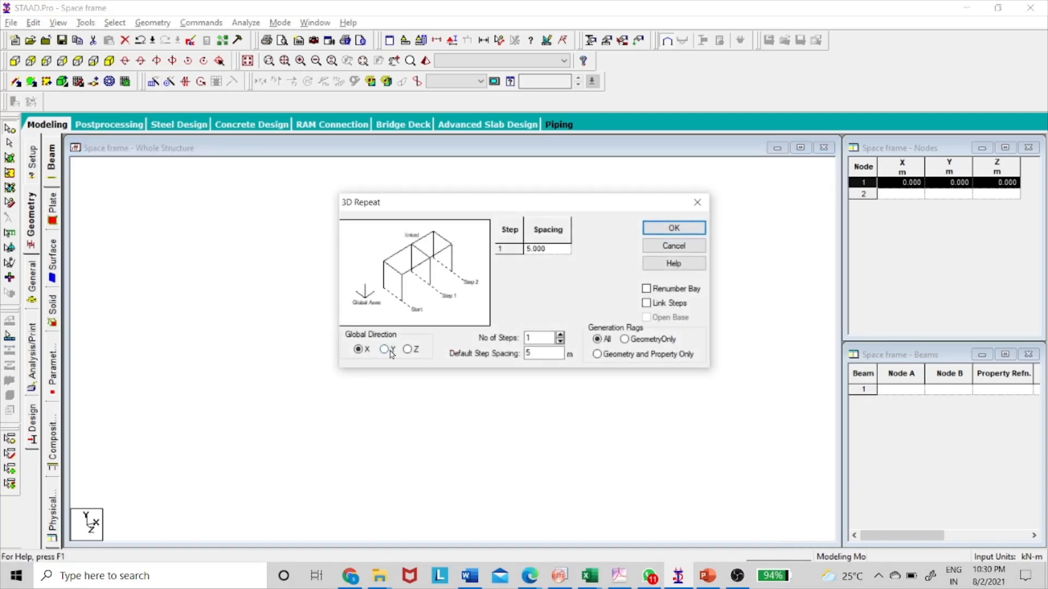
double_click(546, 248)
type("4")
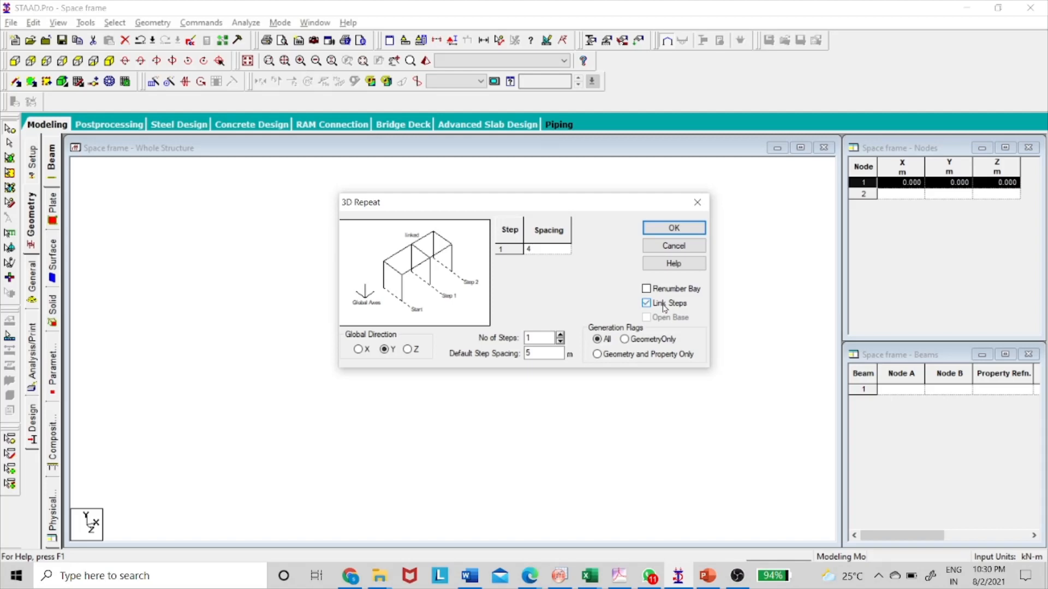
left_click(663, 229)
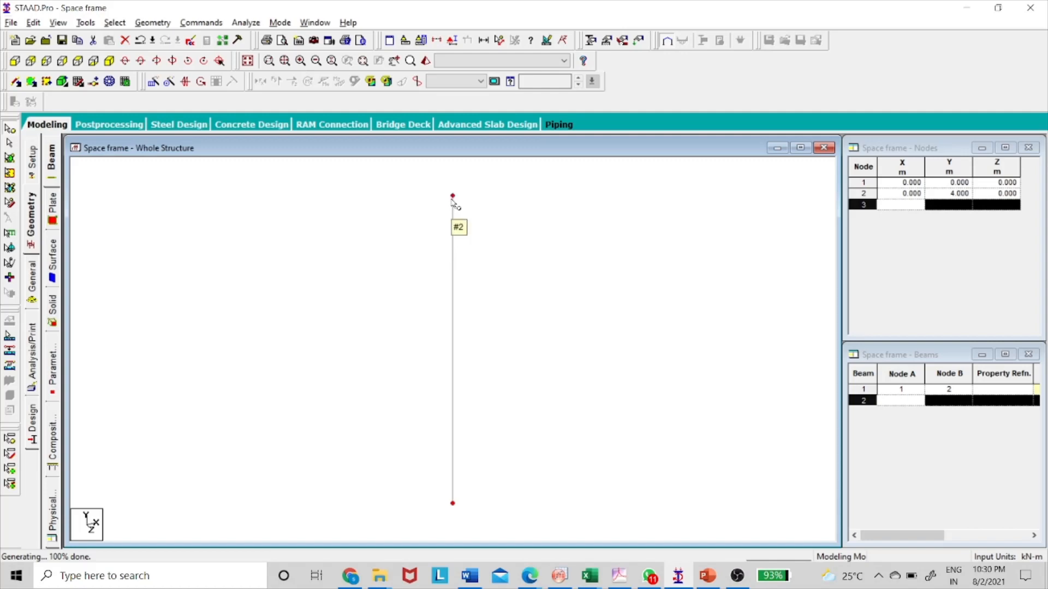
Check the sketch in PowerPoint and 3D Repeat the column's top node 3 m along Z with linked steps to form a beam.
key("alt+Tab")
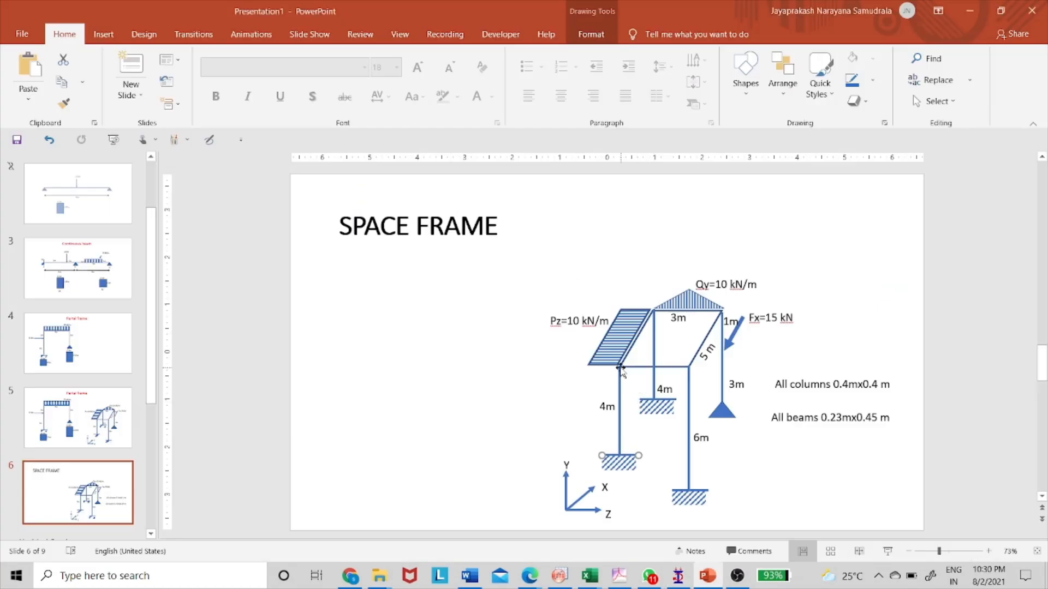
left_click(620, 373)
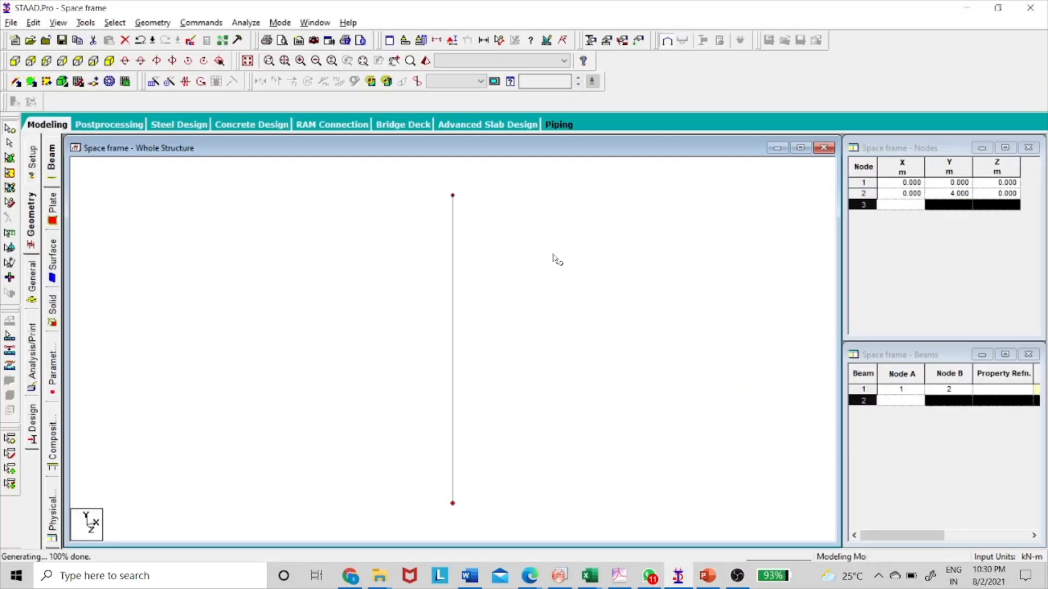
left_click_drag(419, 175, 494, 220)
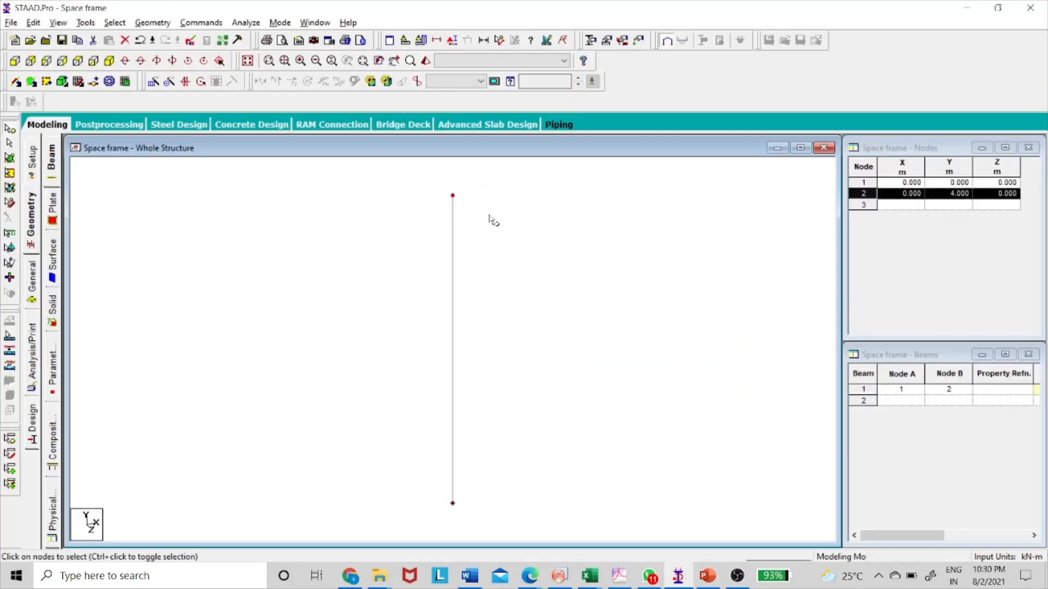
left_click(154, 81)
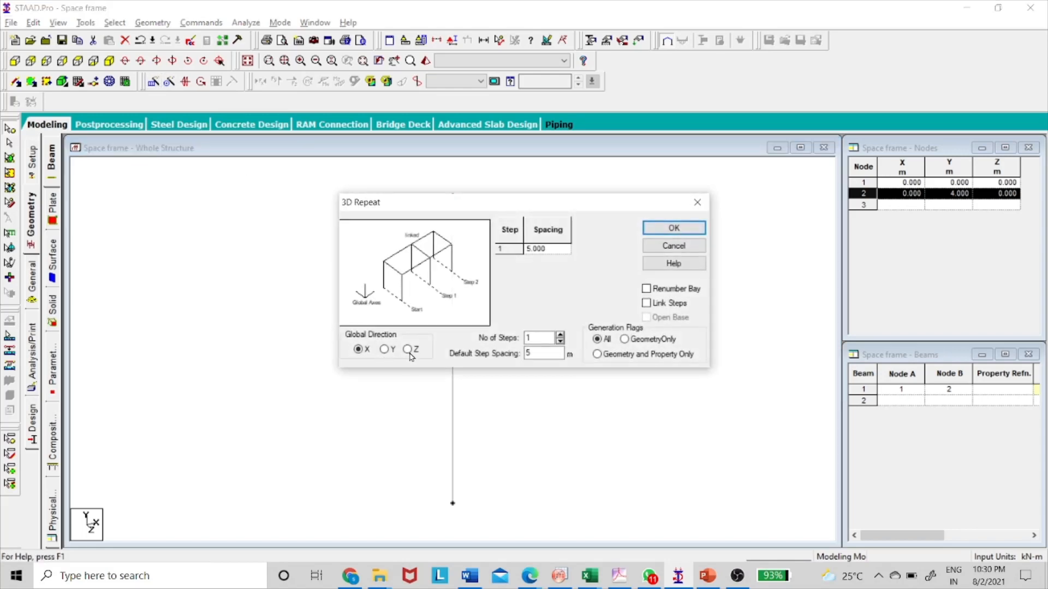
left_click(550, 248)
left_click_drag(550, 248, 513, 249)
type("3")
left_click(667, 304)
left_click(674, 236)
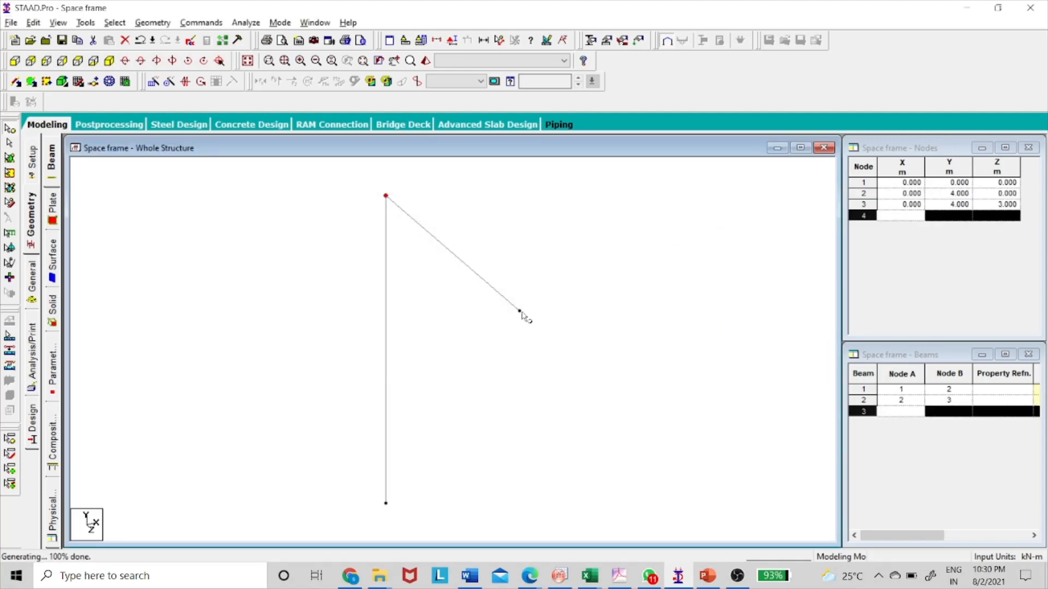
Check the second column in the PowerPoint sketch and select the free end node of the Z-direction beam.
key("alt+Tab")
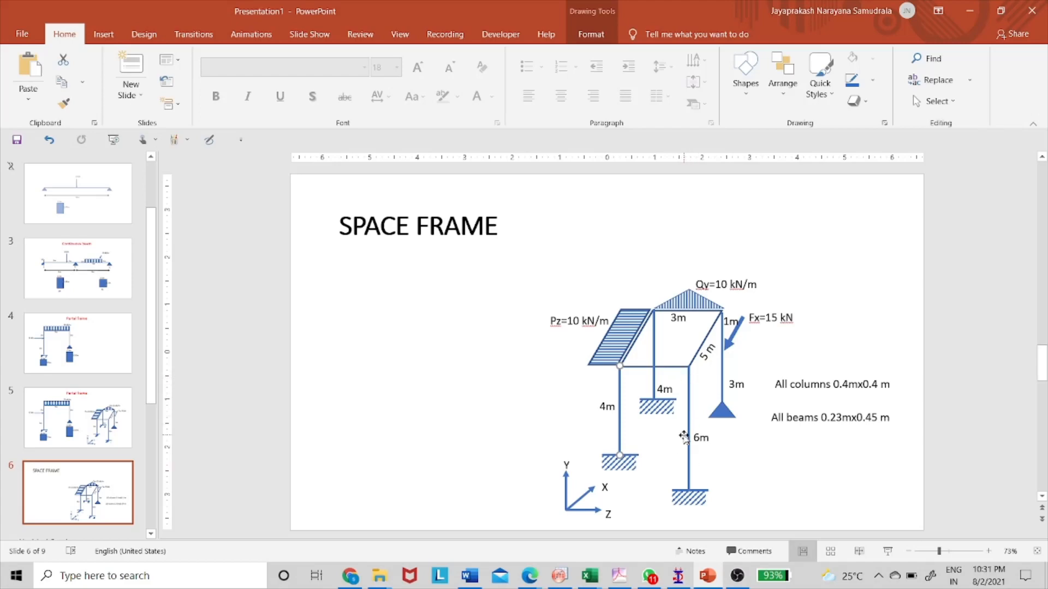
key("alt+Tab")
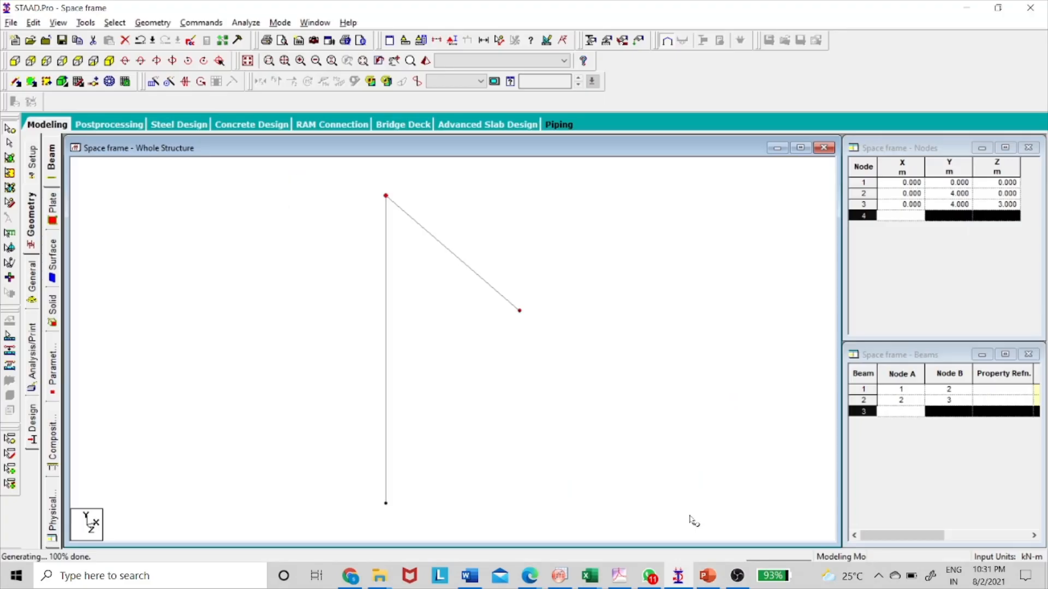
left_click_drag(503, 282, 534, 340)
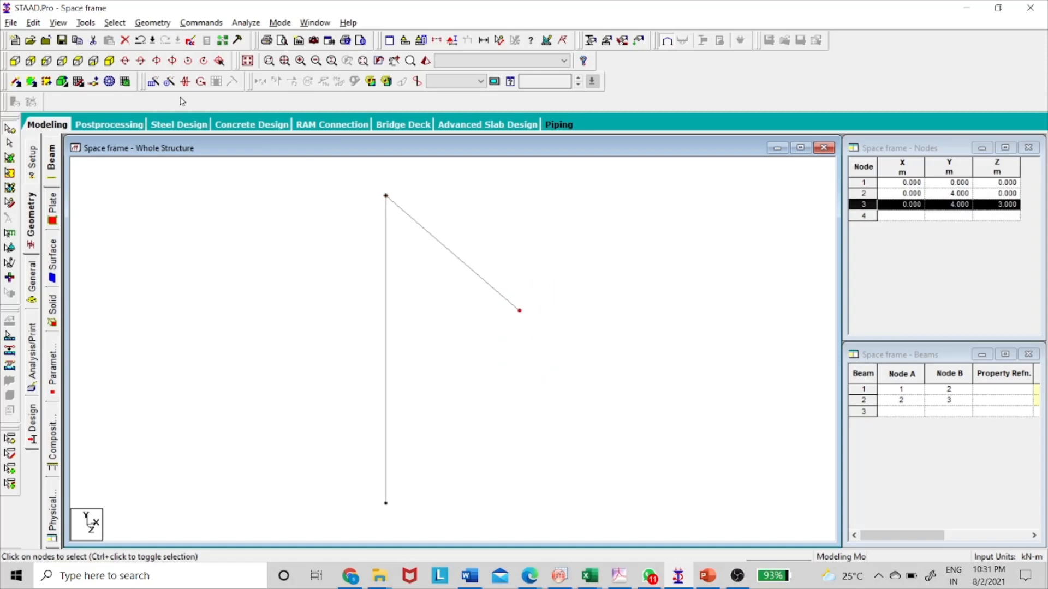
Try to 3D Repeat the selected node -6 m along X with linked steps, and undo it.
left_click(153, 80)
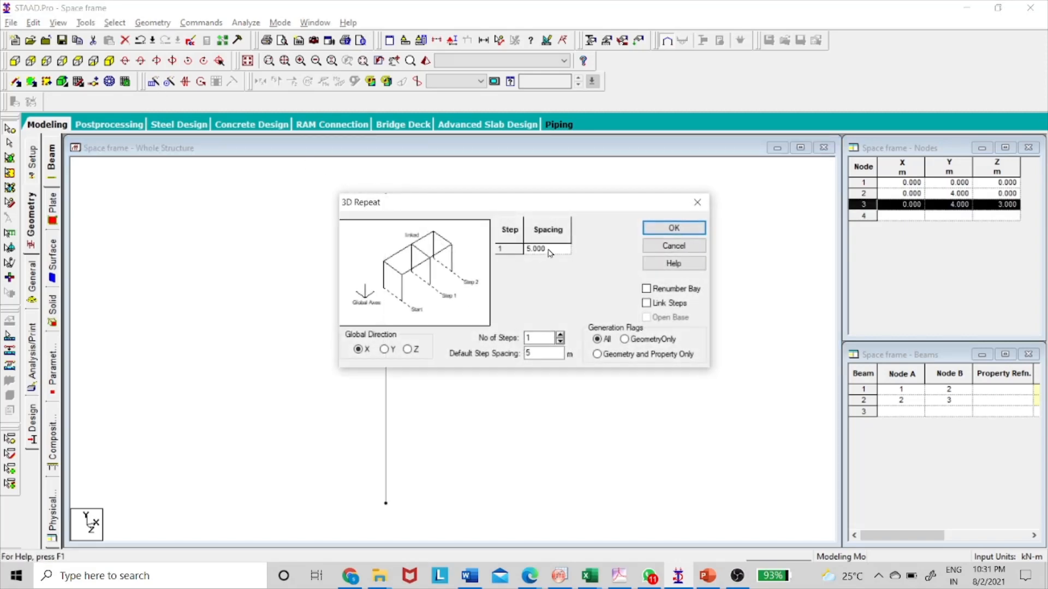
left_click(546, 249)
type("-6")
left_click(646, 302)
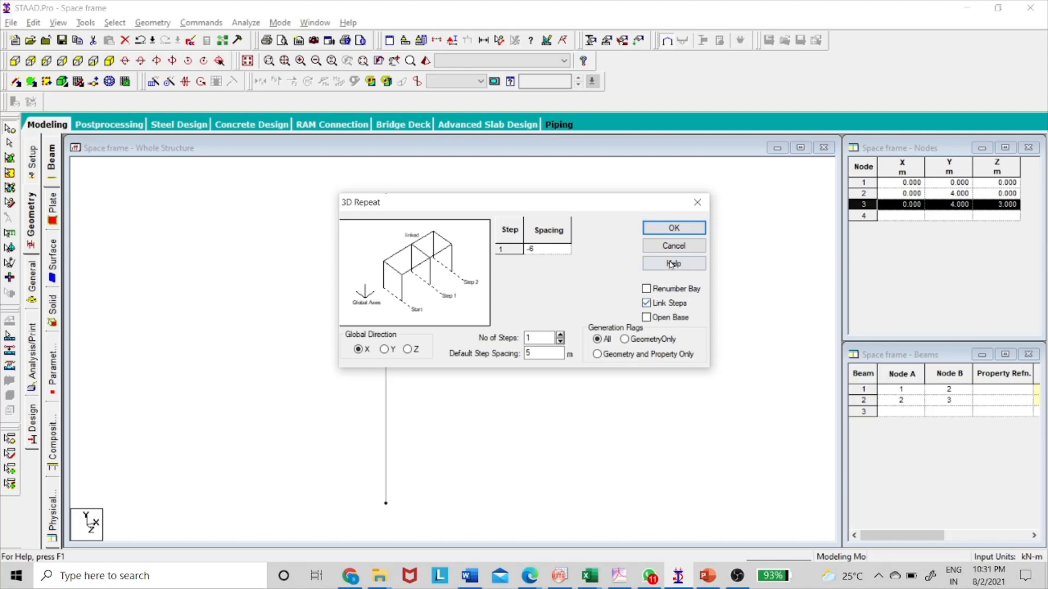
left_click(666, 228)
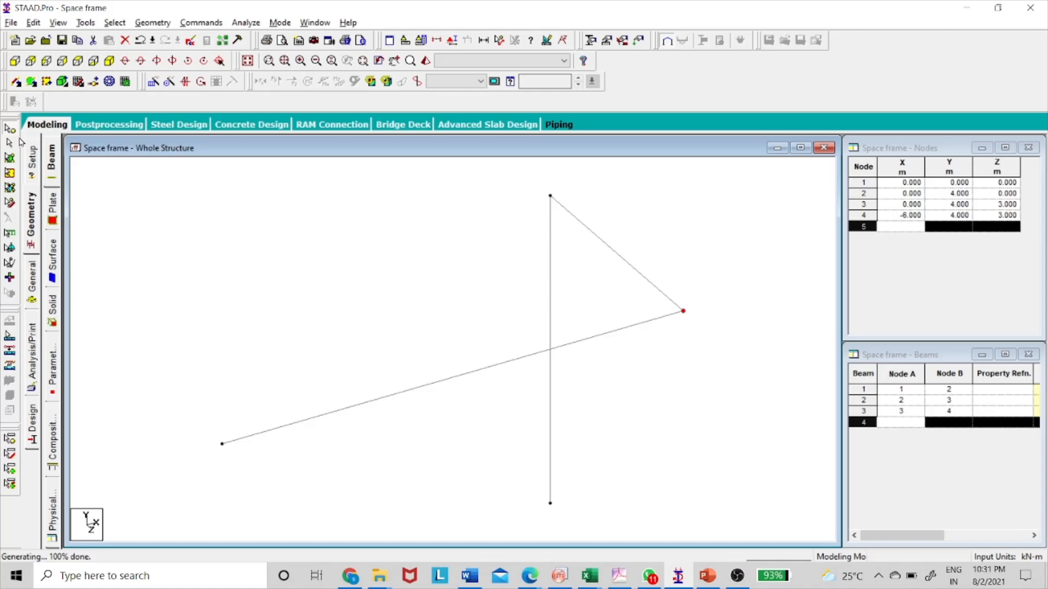
key("ctrl+z")
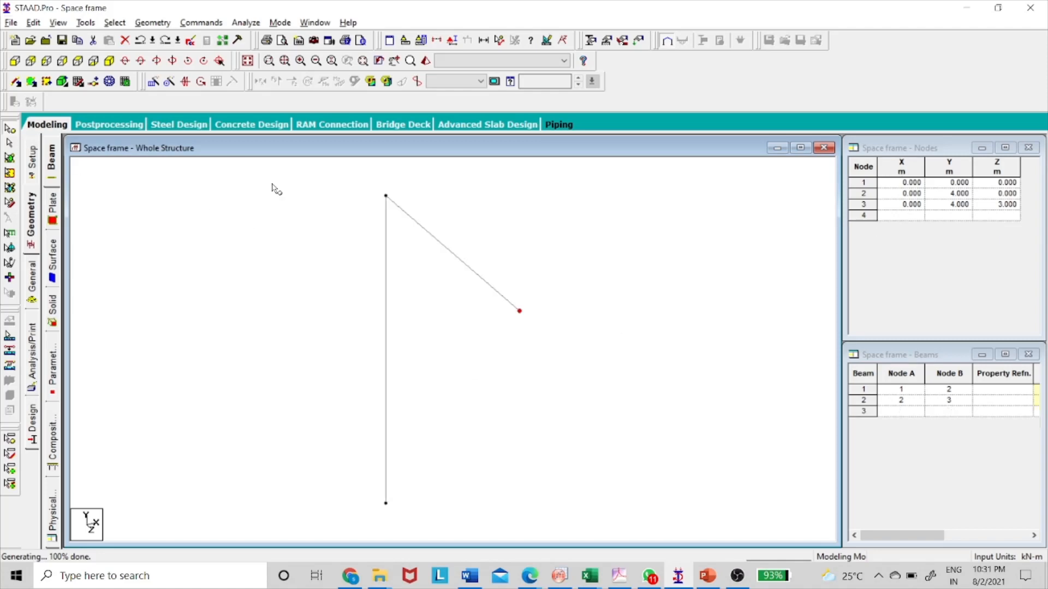
3D Repeat the selected beam end node -6 m along Y with linked steps to form the second column.
left_click(152, 83)
left_click(385, 349)
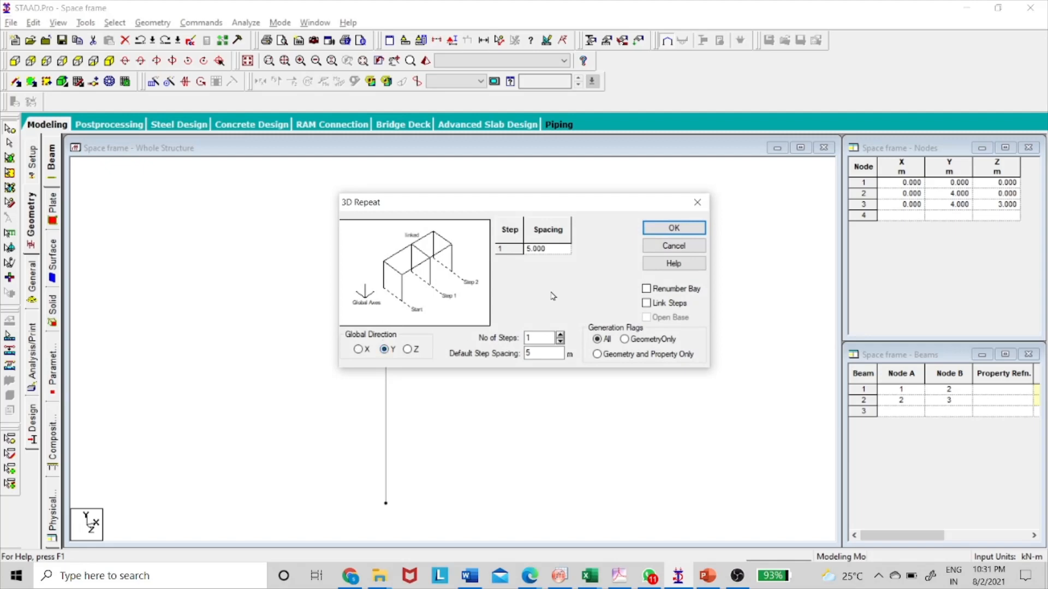
left_click(551, 252)
left_click(551, 251)
left_click(658, 306)
left_click(674, 227)
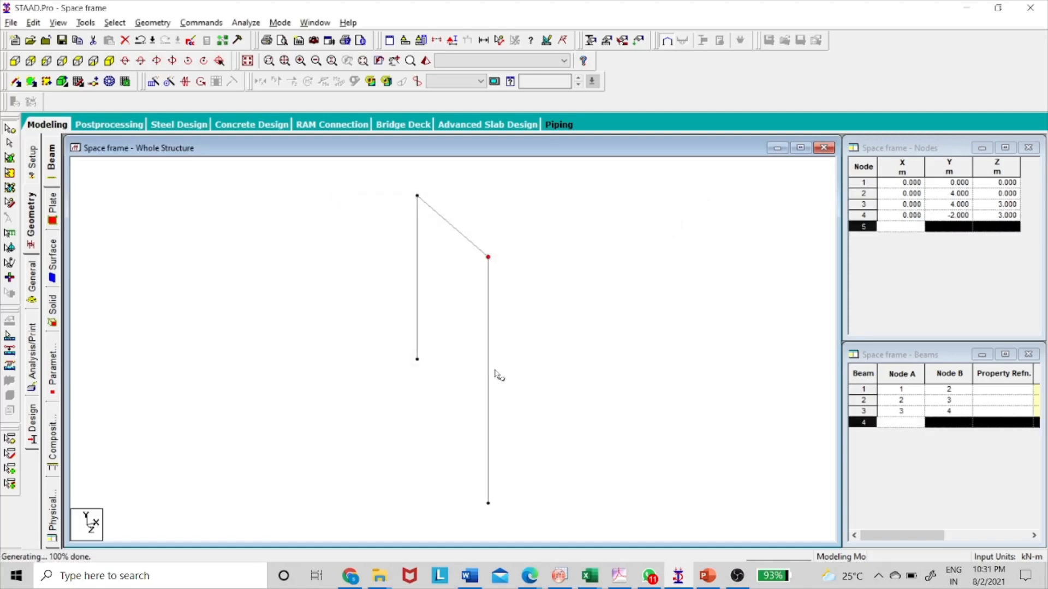
Check the rear frame in the PowerPoint sketch and 3D Repeat the Z-direction beam 5 m along X with linked steps.
key("alt+Tab")
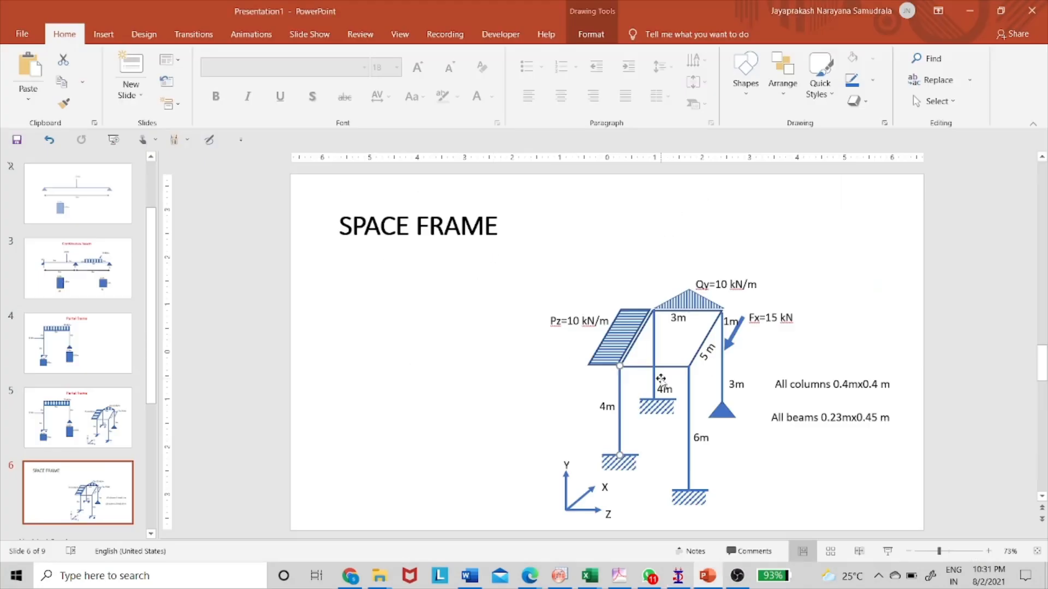
left_click(632, 369)
left_click(673, 381)
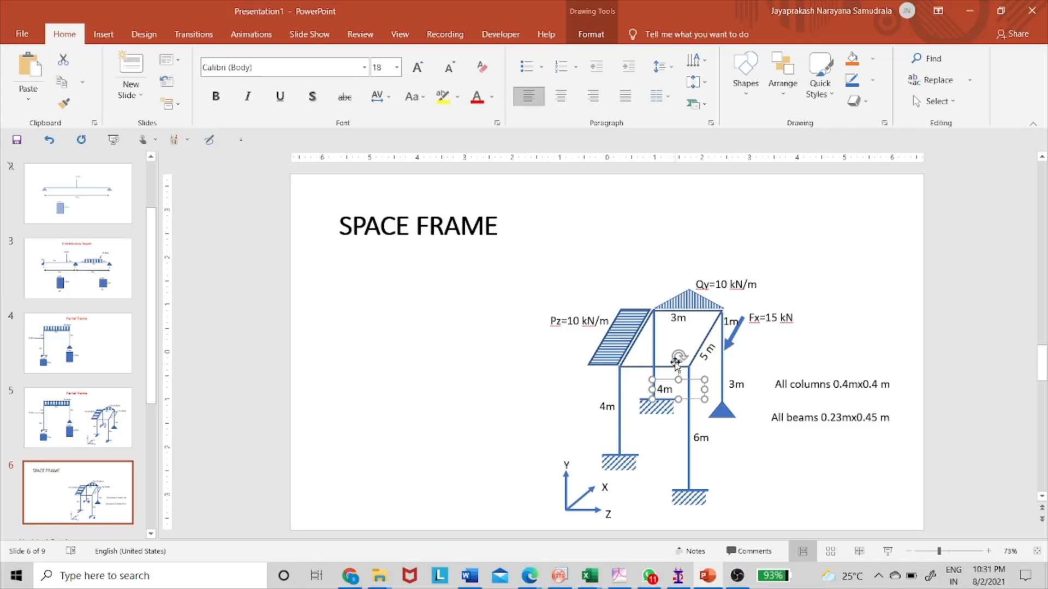
left_click(654, 368)
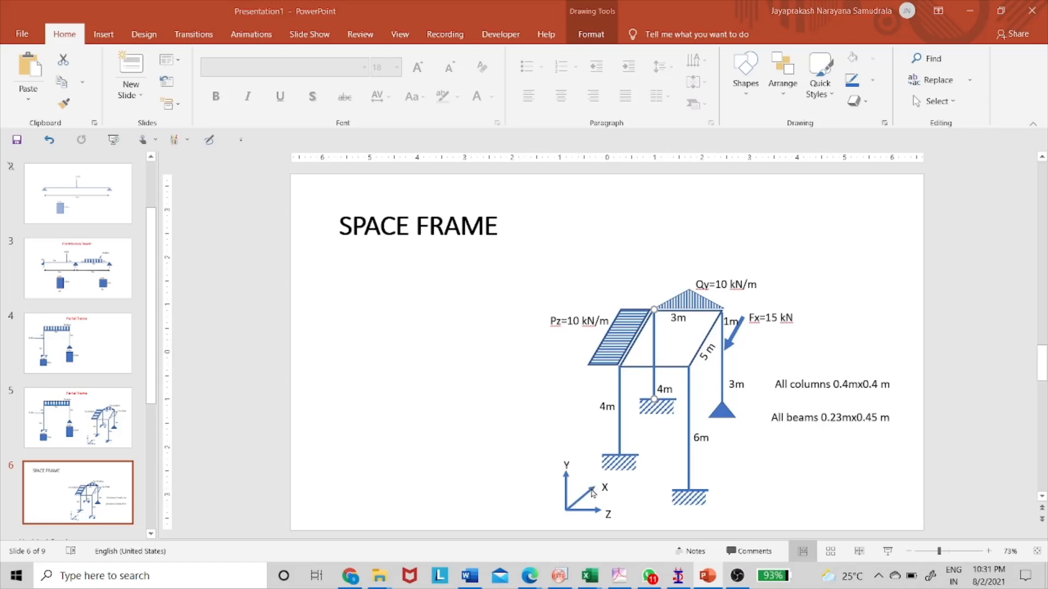
key("alt+Tab")
left_click(10, 143)
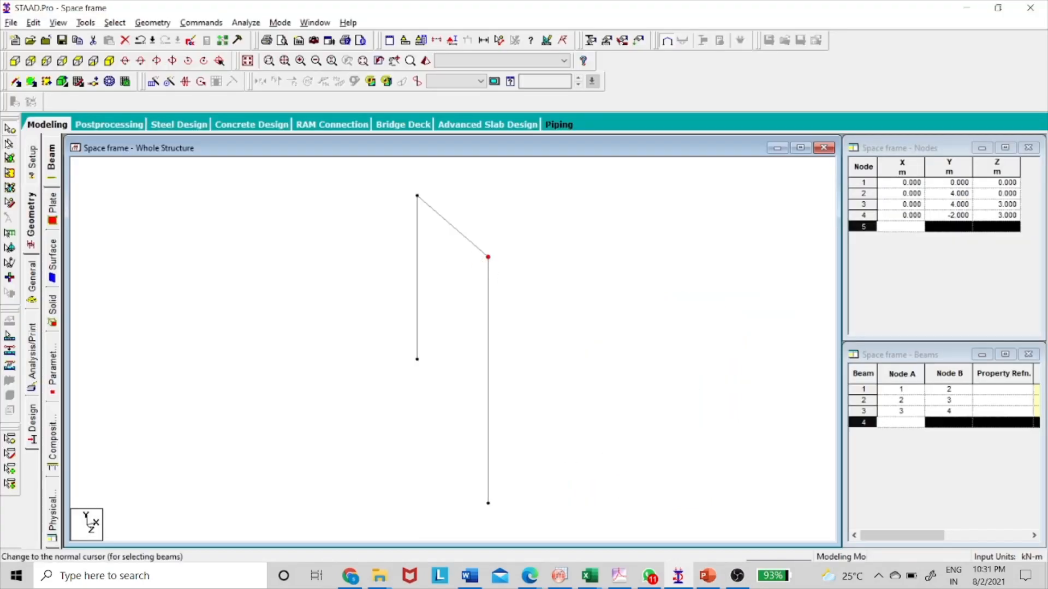
left_click(468, 242)
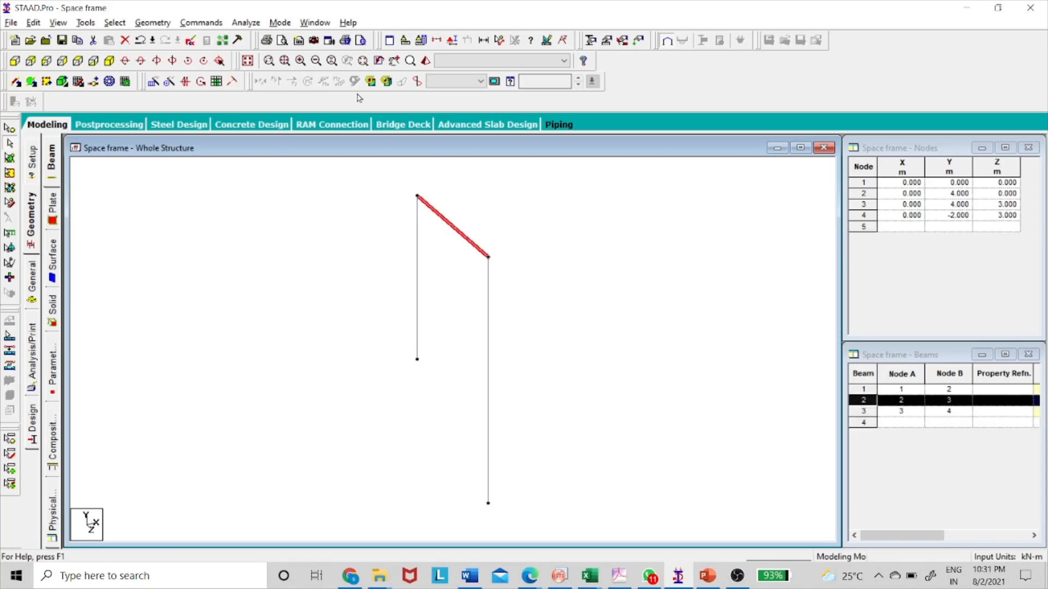
left_click(154, 81)
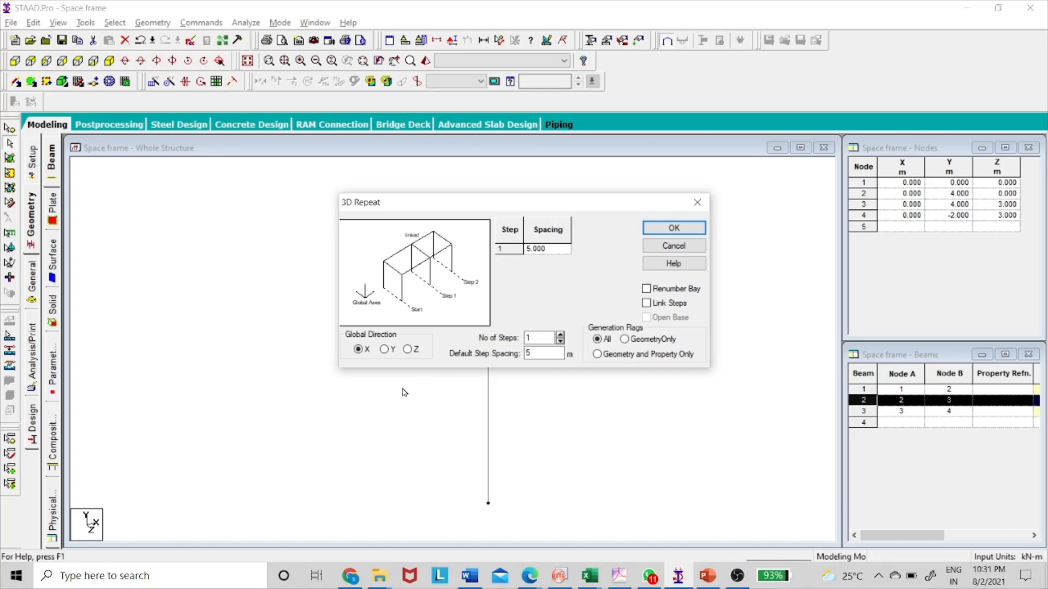
left_click(647, 304)
left_click(666, 228)
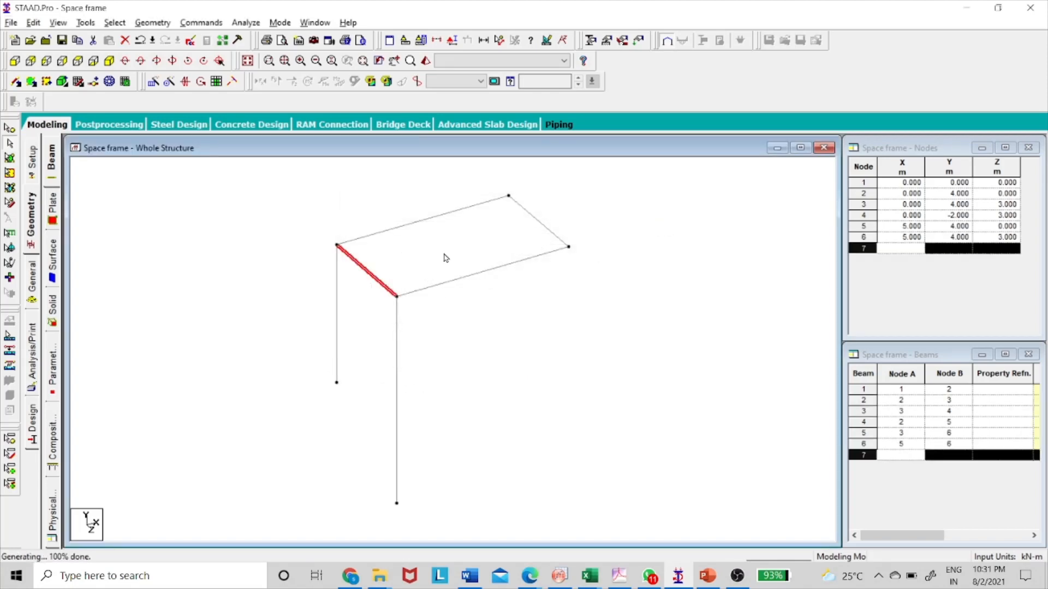
3D Repeat the two free beam end nodes at X = 5 m by -4 m along Y with linked steps to form the remaining columns.
left_click(508, 195)
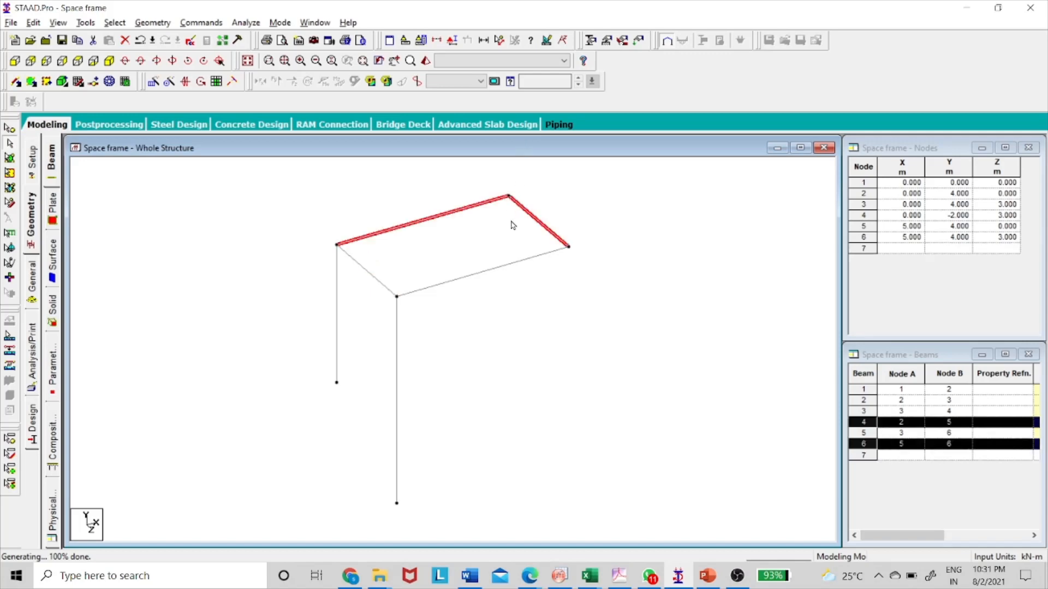
left_click(568, 248)
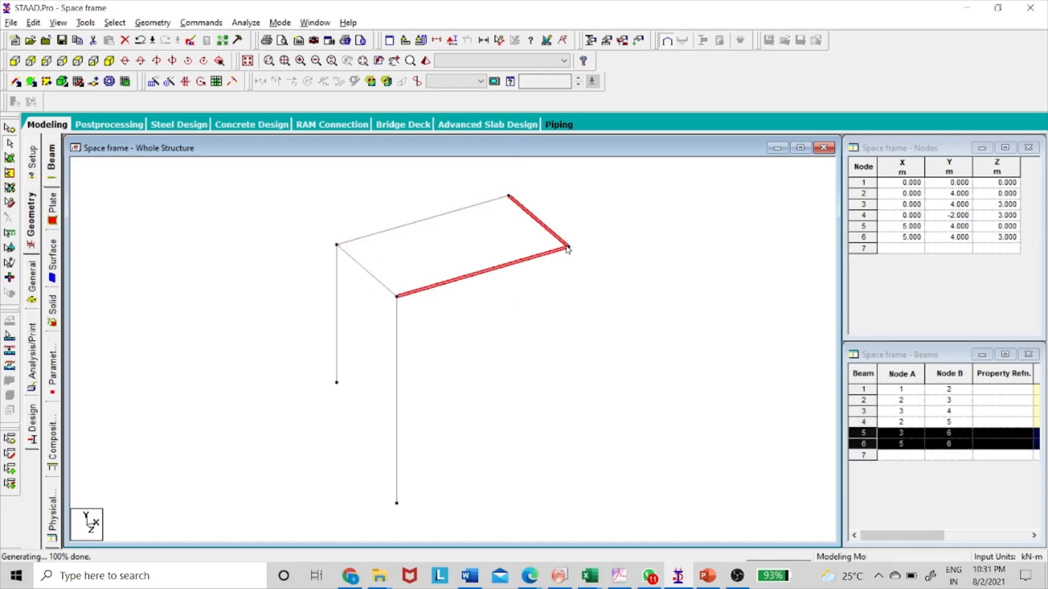
left_click(10, 130)
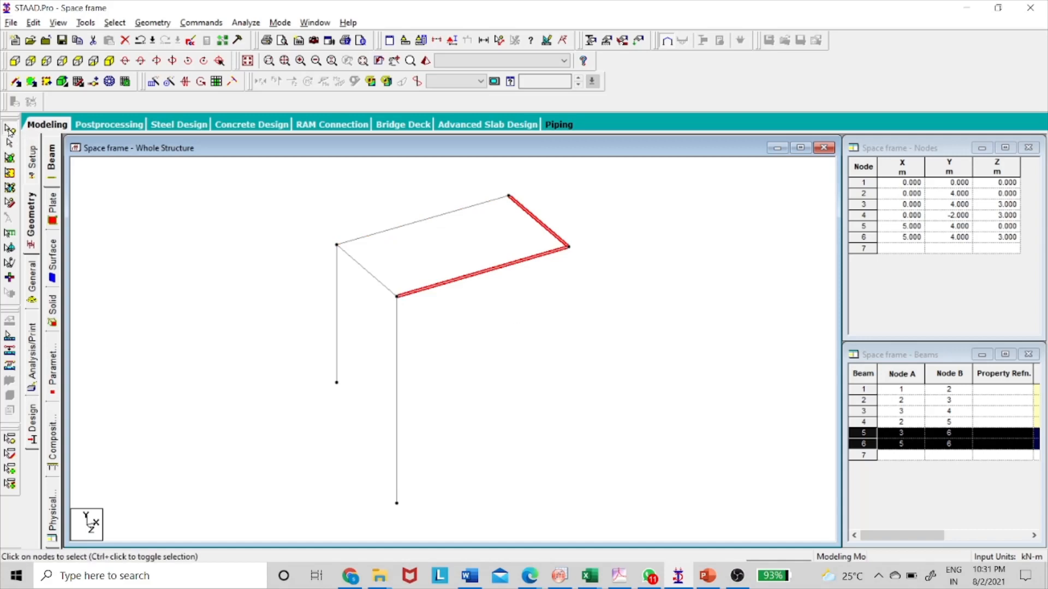
left_click(507, 196)
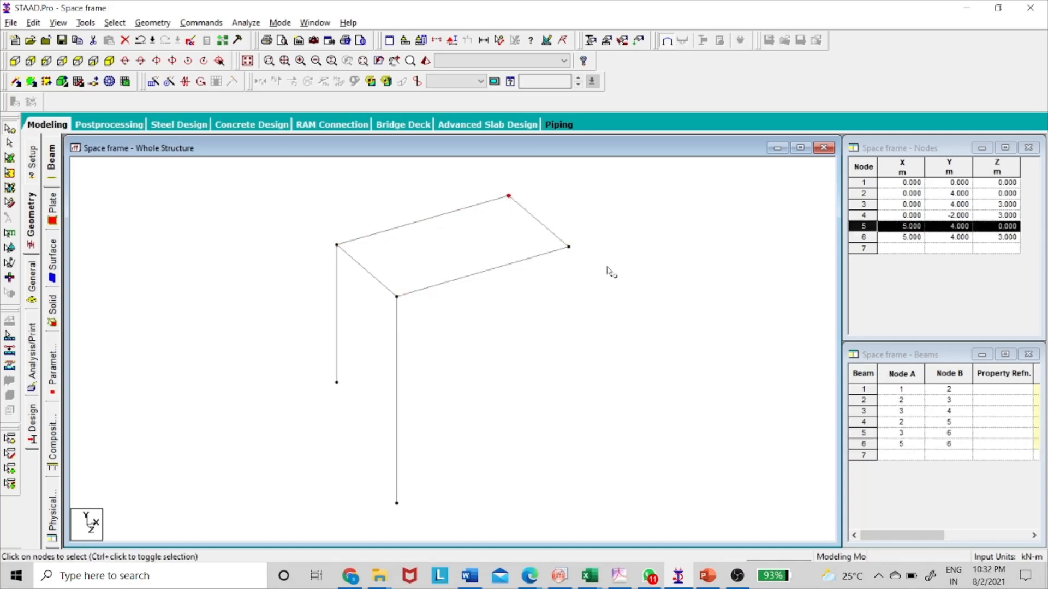
left_click(569, 247, "ctrl")
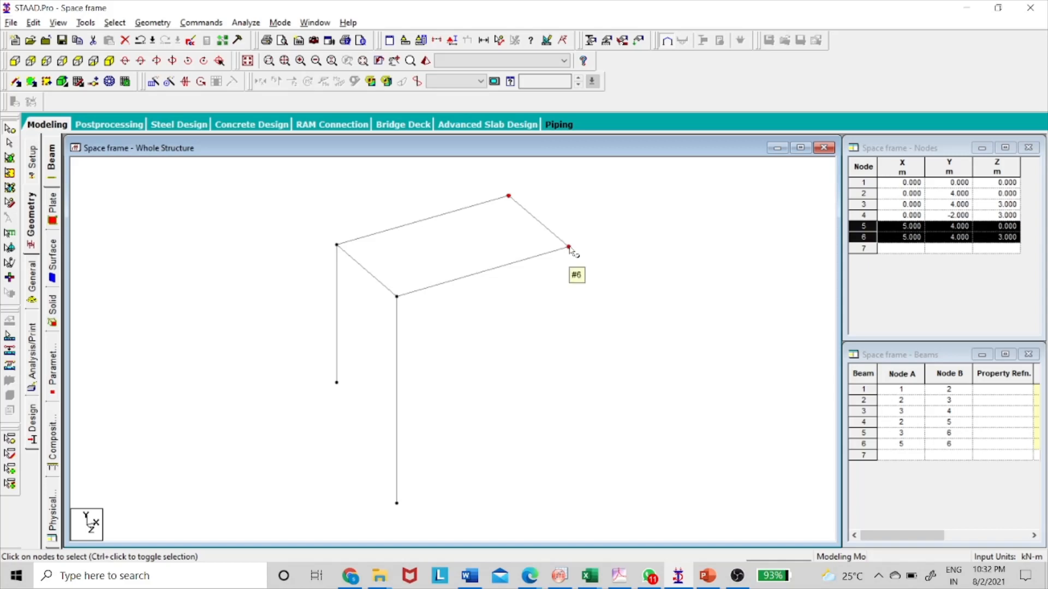
left_click(154, 82)
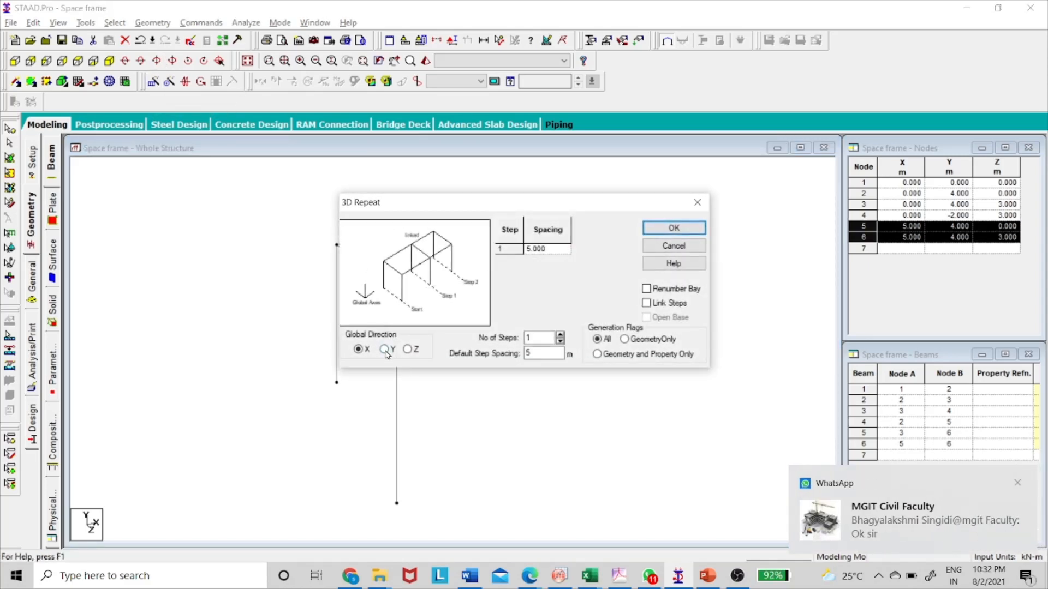
left_click(552, 250)
type("-4")
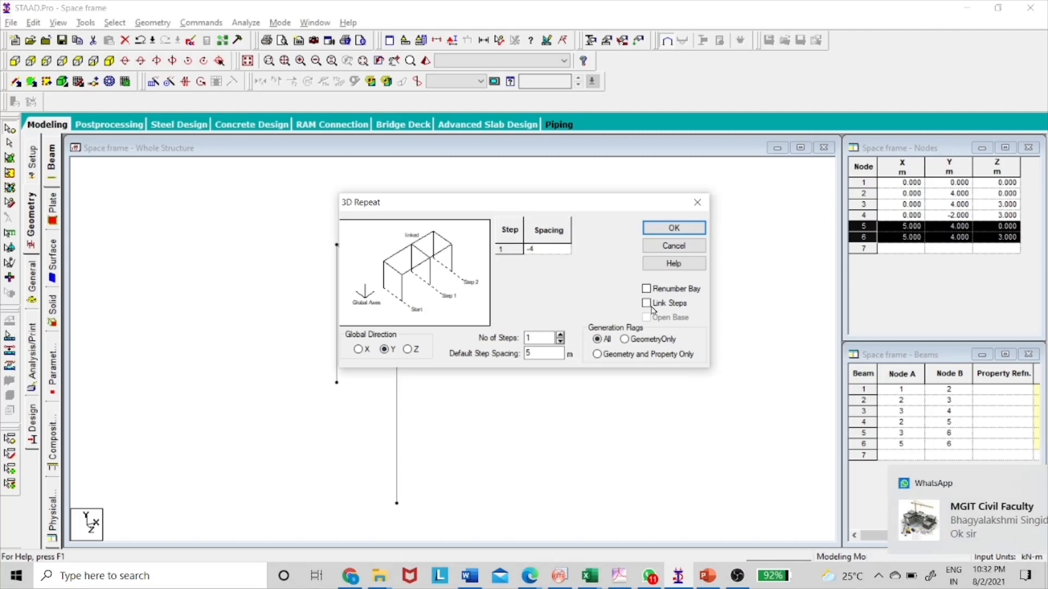
left_click(672, 232)
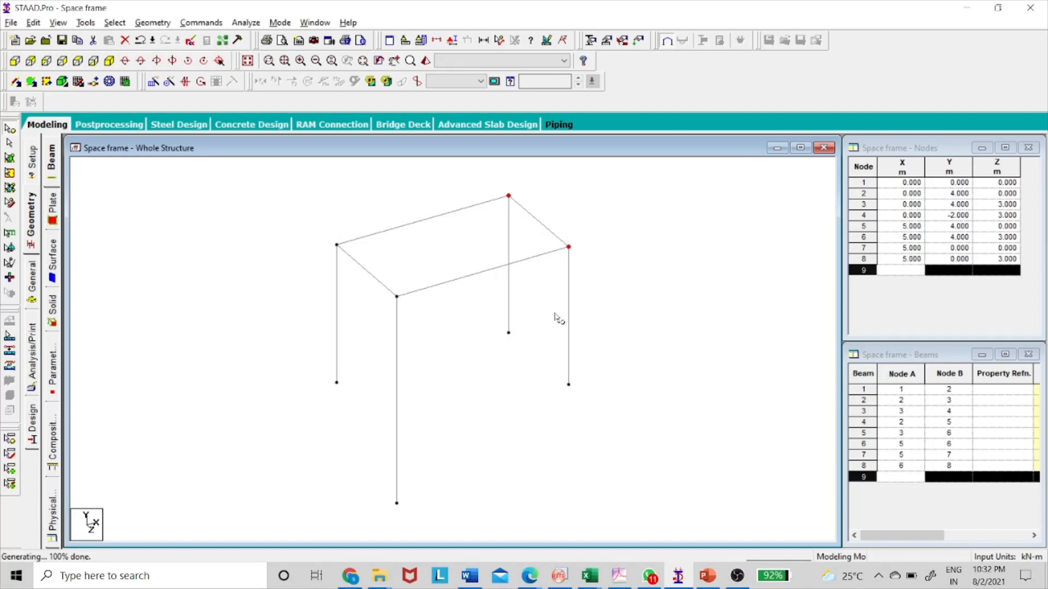
Compare the frame's columns with the PowerPoint sketch and clear the node selection.
key("alt+Tab")
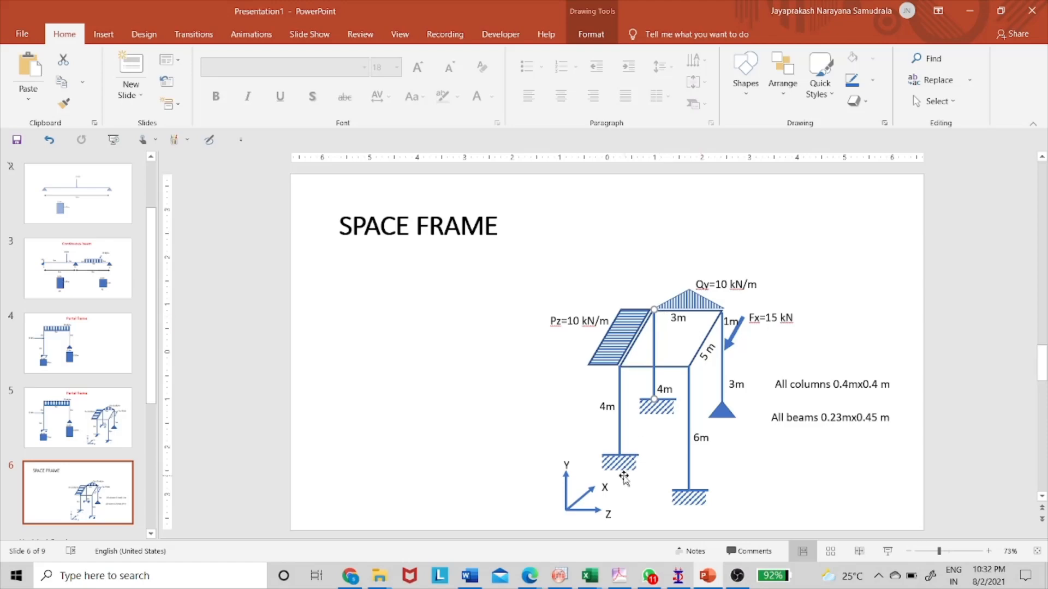
key("alt+Tab")
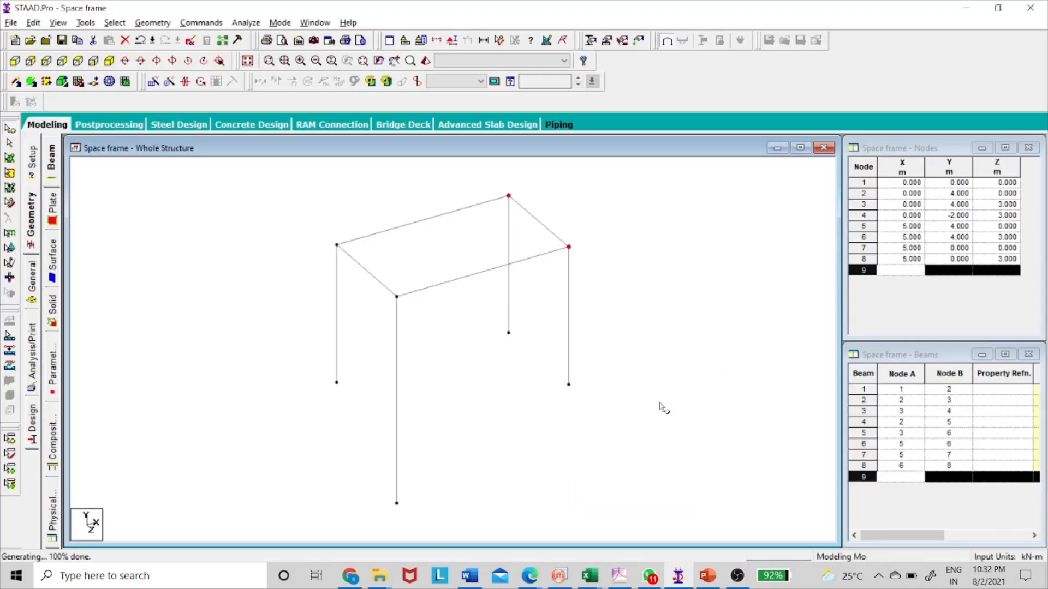
left_click(470, 374)
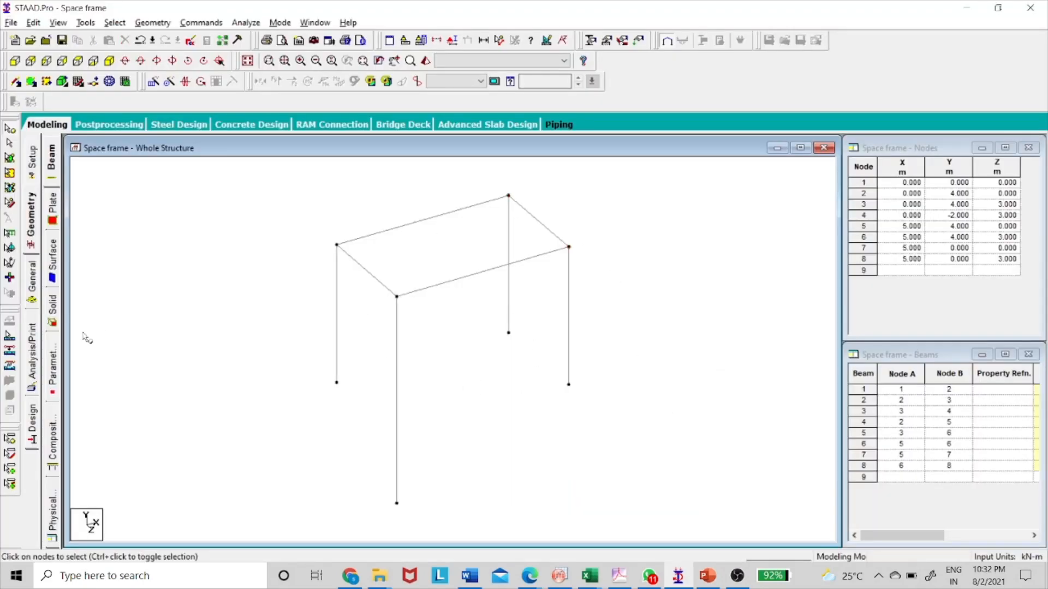
Add a rectangular concrete section property with YD 0.4 m and ZD 0.4 m.
left_click(33, 286)
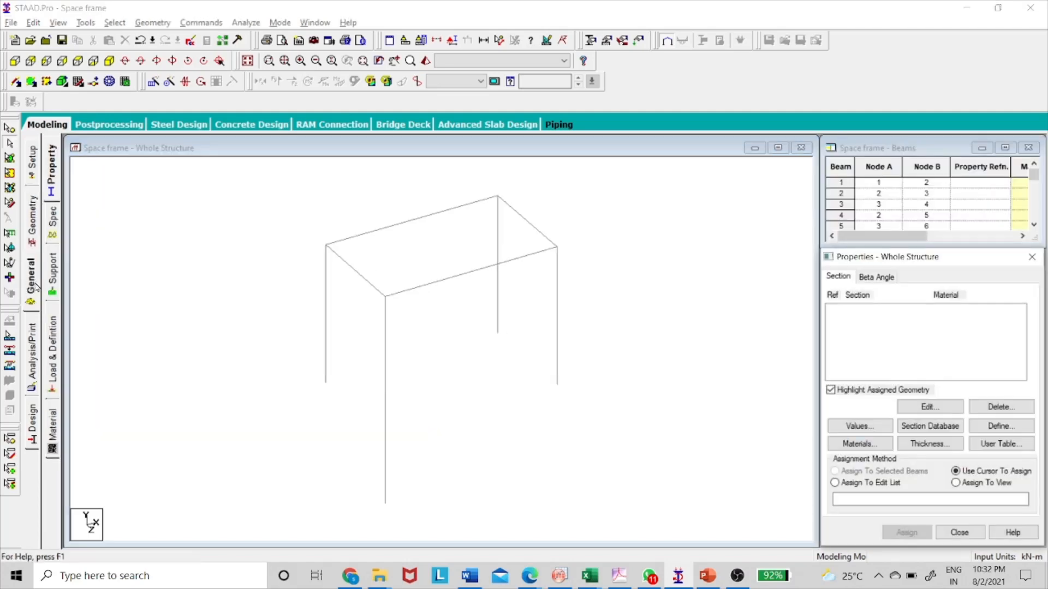
left_click(52, 194)
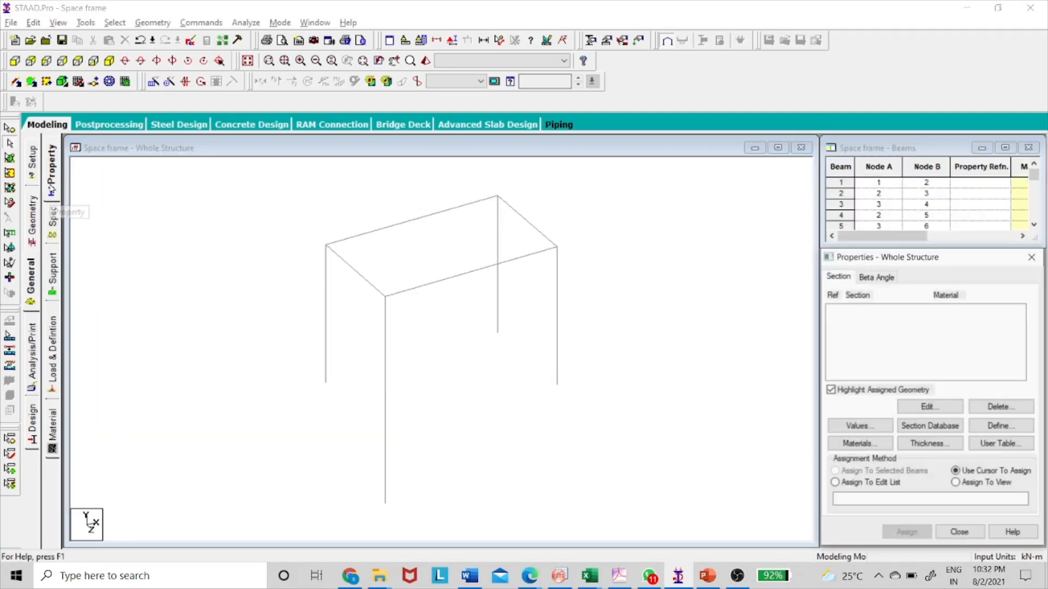
left_click(999, 426)
left_click(327, 179)
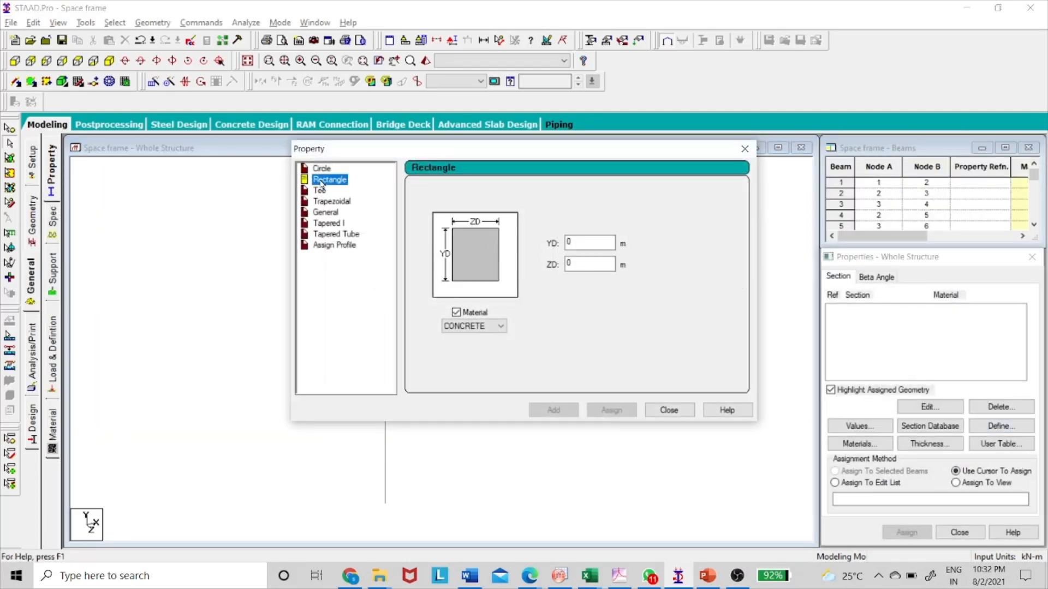
left_click(597, 242)
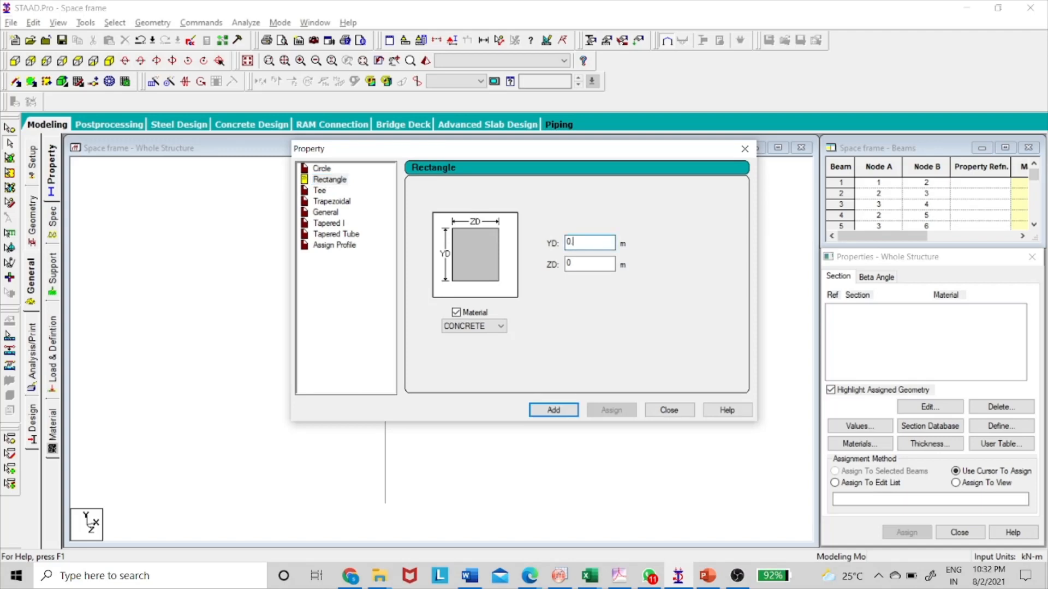
type(".4")
left_click(587, 266)
type(".4")
left_click(560, 414)
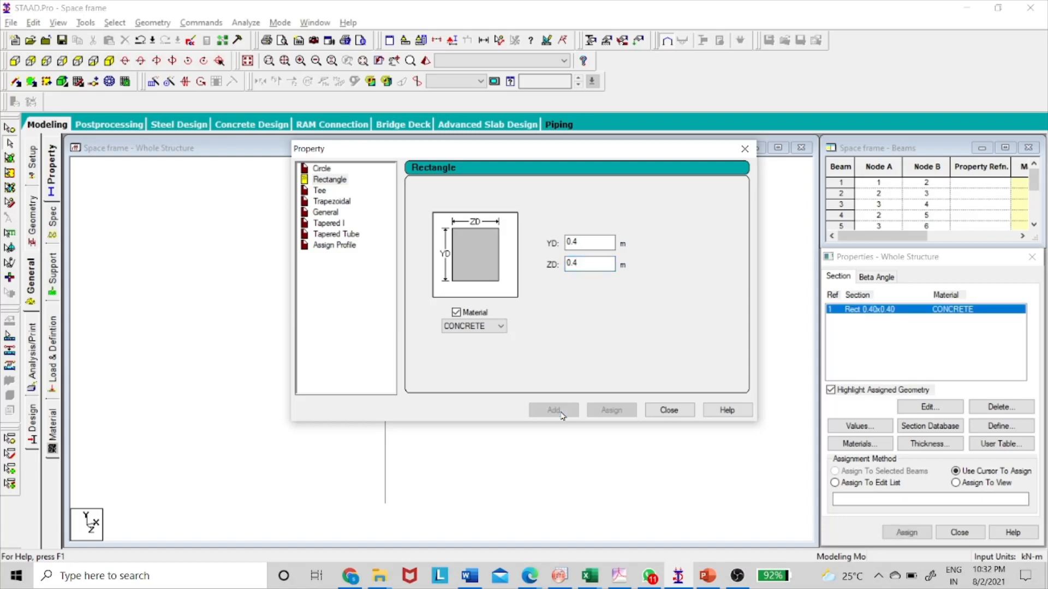
Add a rectangular concrete section with YD 0.45 m and ZD 0.23 m, and make Rect 0.40x0.40 the active section.
left_click(593, 242)
key("BackSpace")
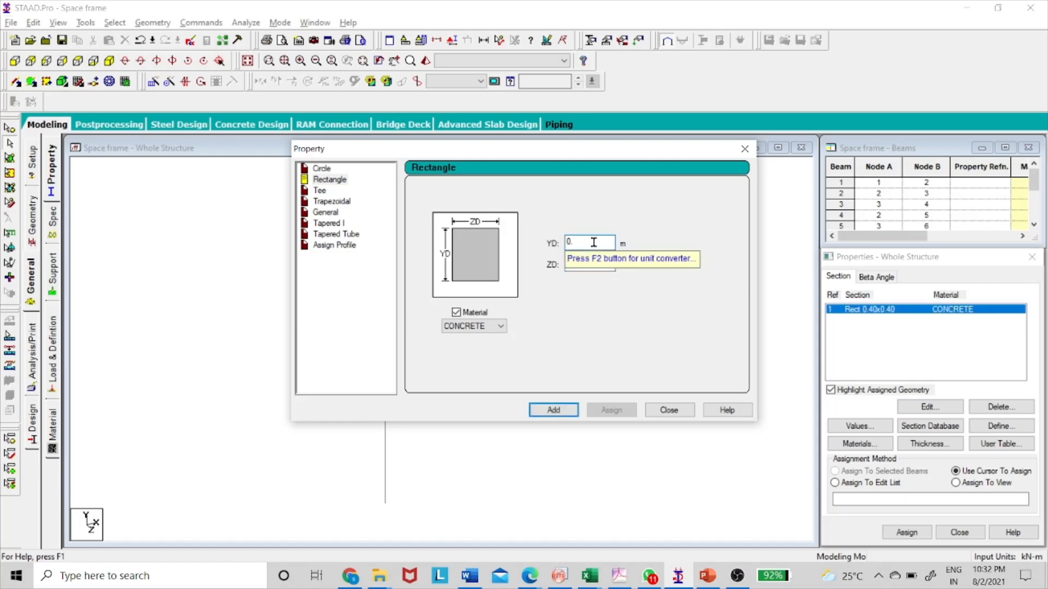
type("45")
left_click(586, 265)
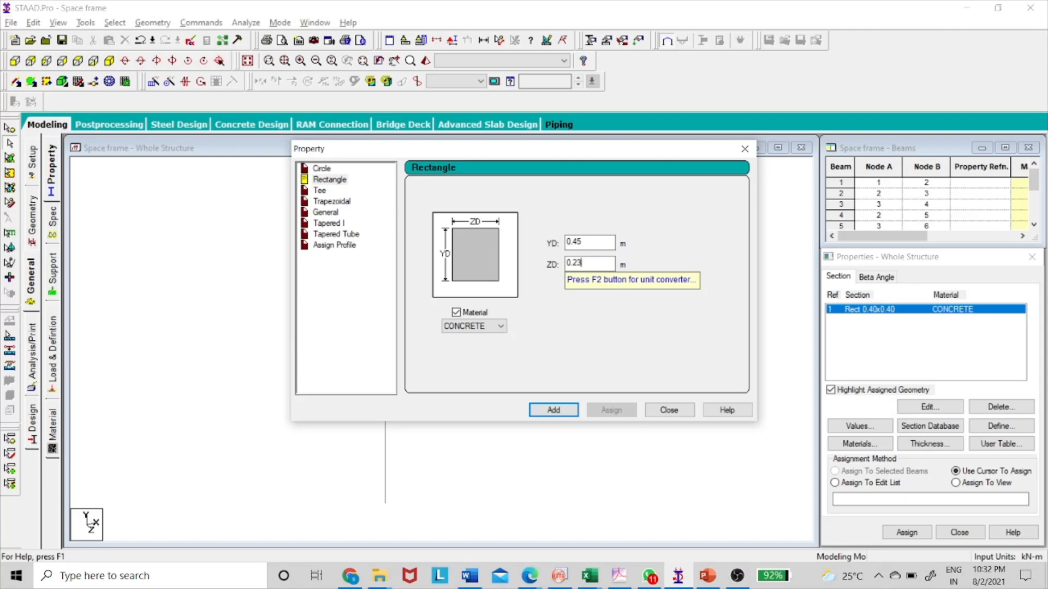
left_click(598, 243)
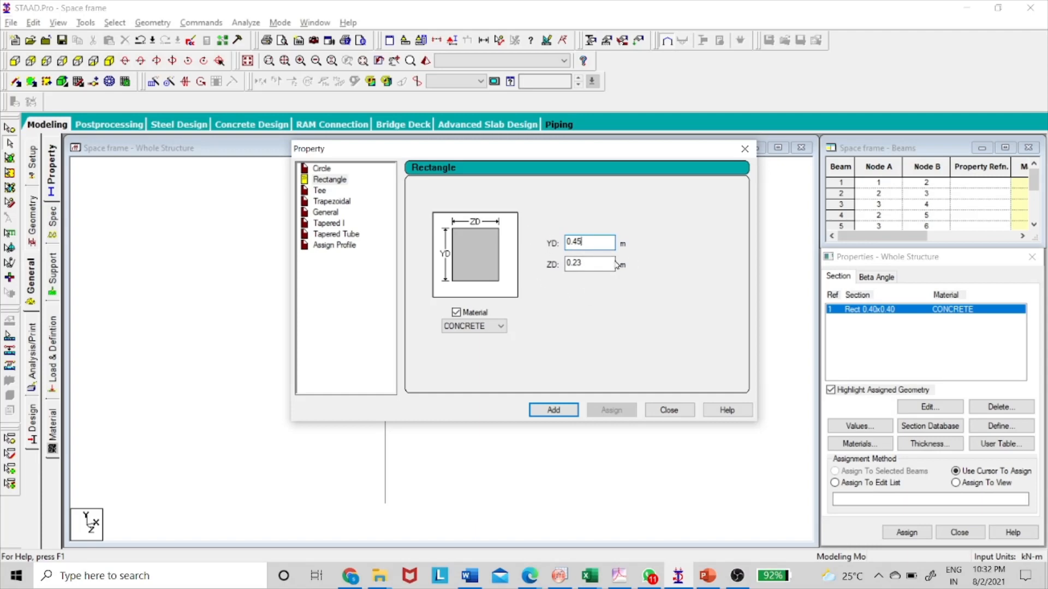
left_click(565, 412)
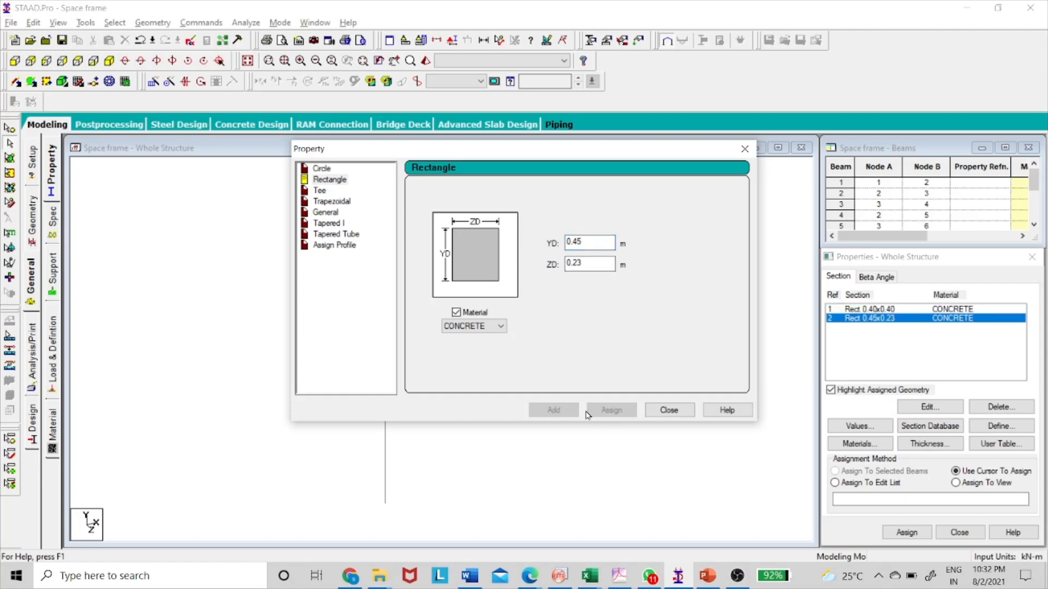
left_click(655, 415)
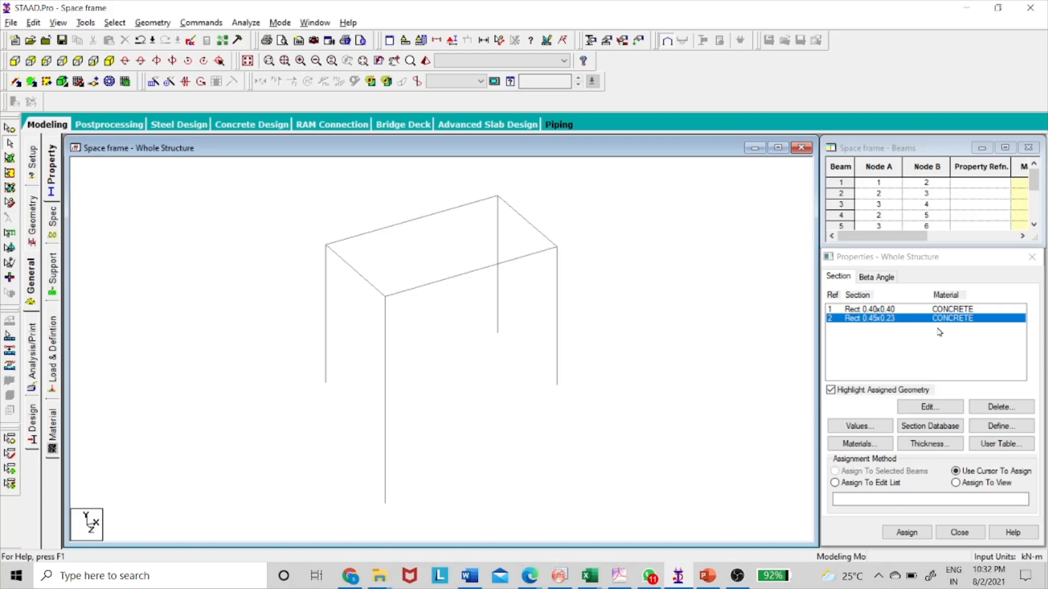
left_click(888, 313)
left_click(386, 378)
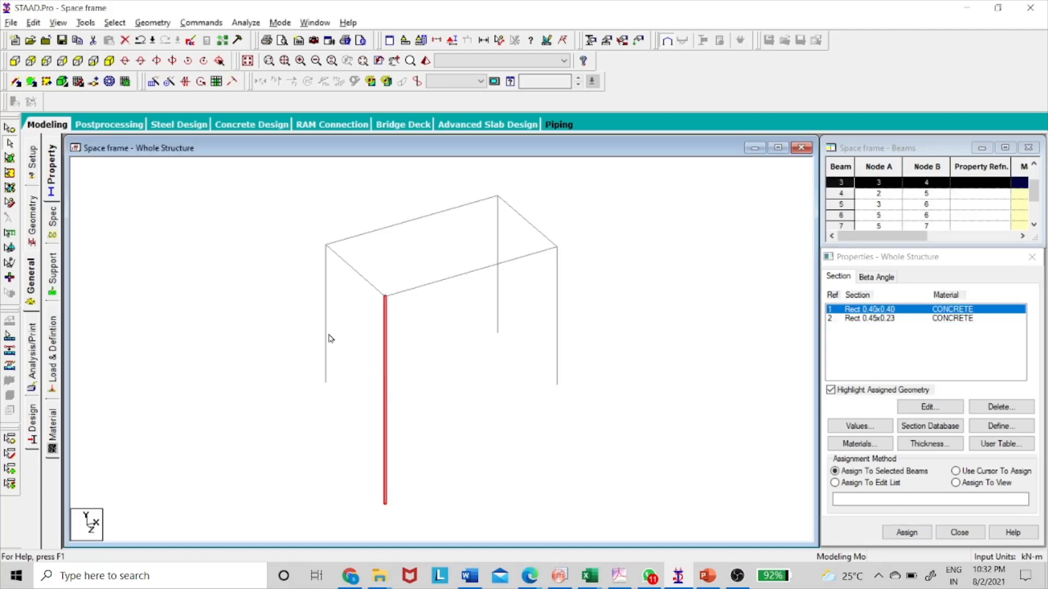
left_click(416, 333)
left_click(327, 332)
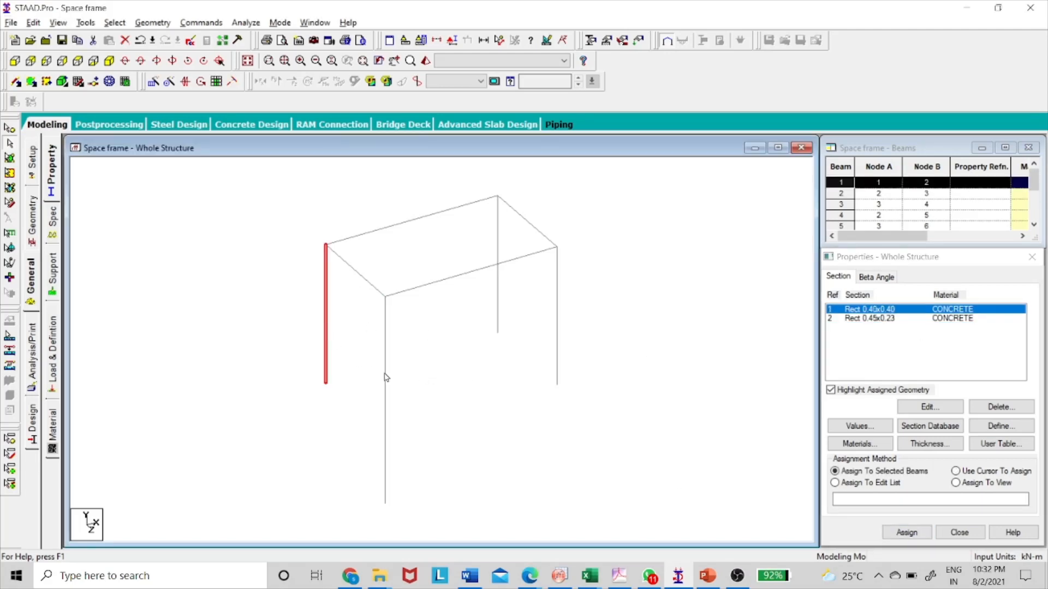
left_click(455, 350)
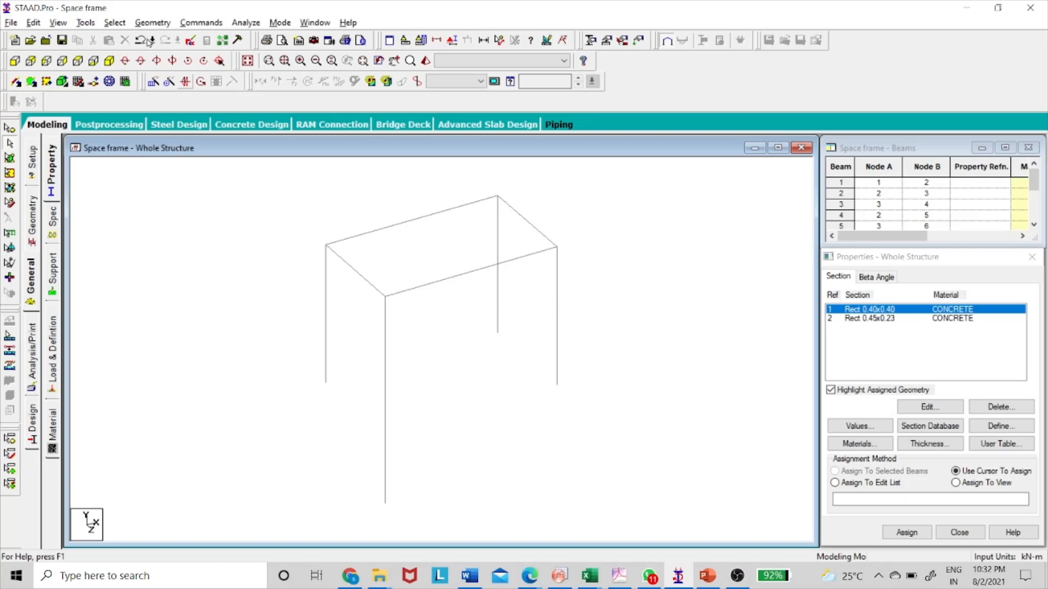
Select all members parallel to Y and assign the Rect 0.40x0.40 section to these columns.
left_click(114, 23)
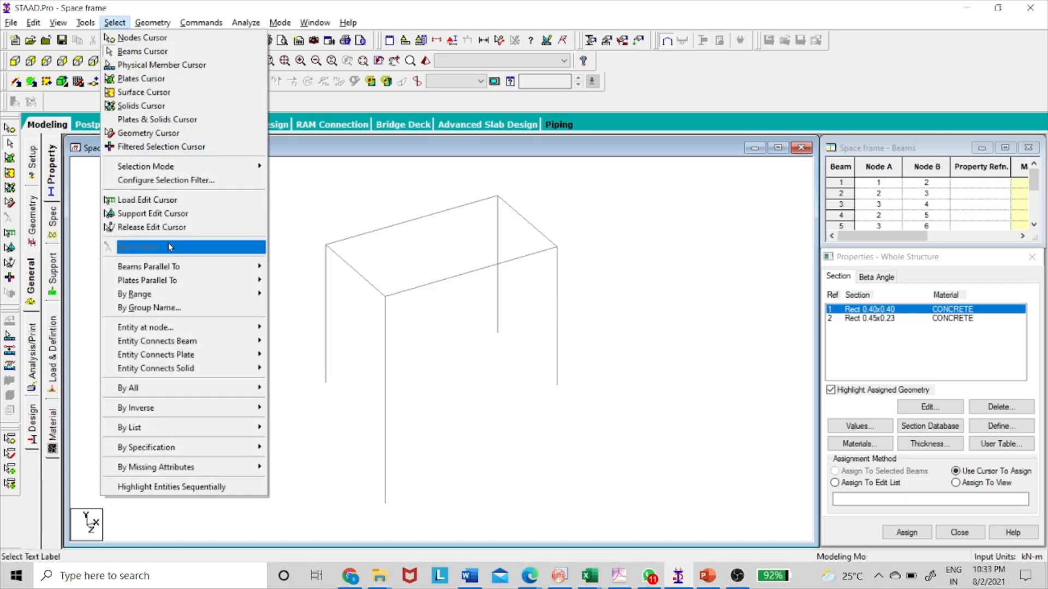
mouse_move(174, 266)
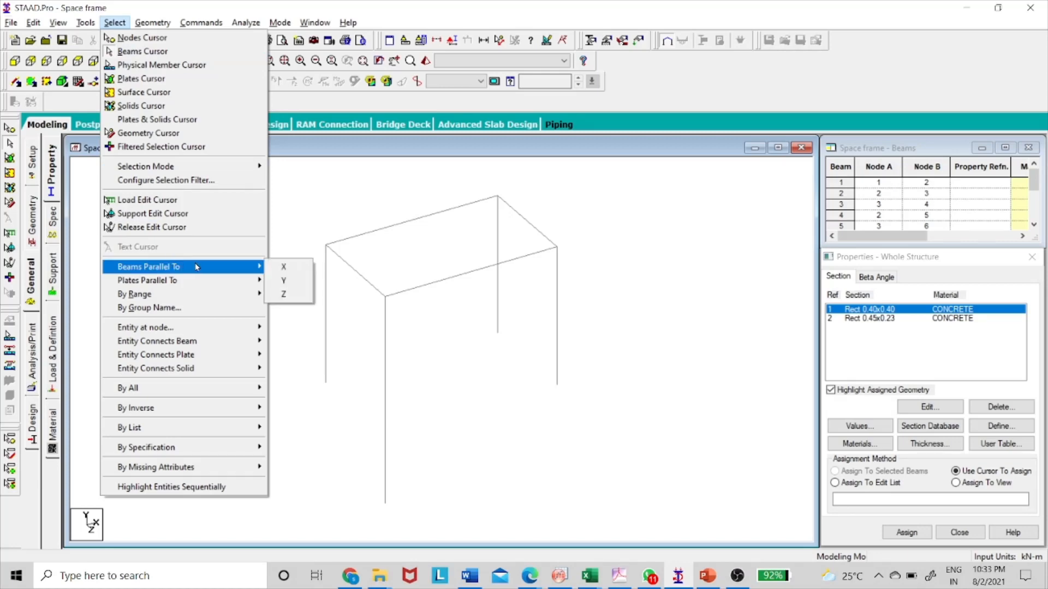
left_click(283, 268)
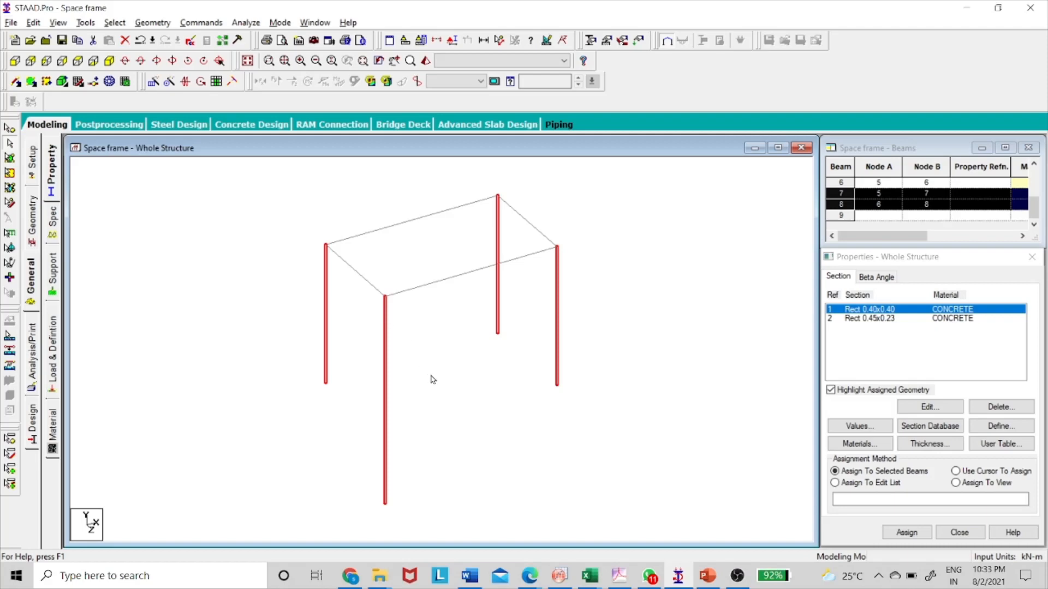
left_click(906, 532)
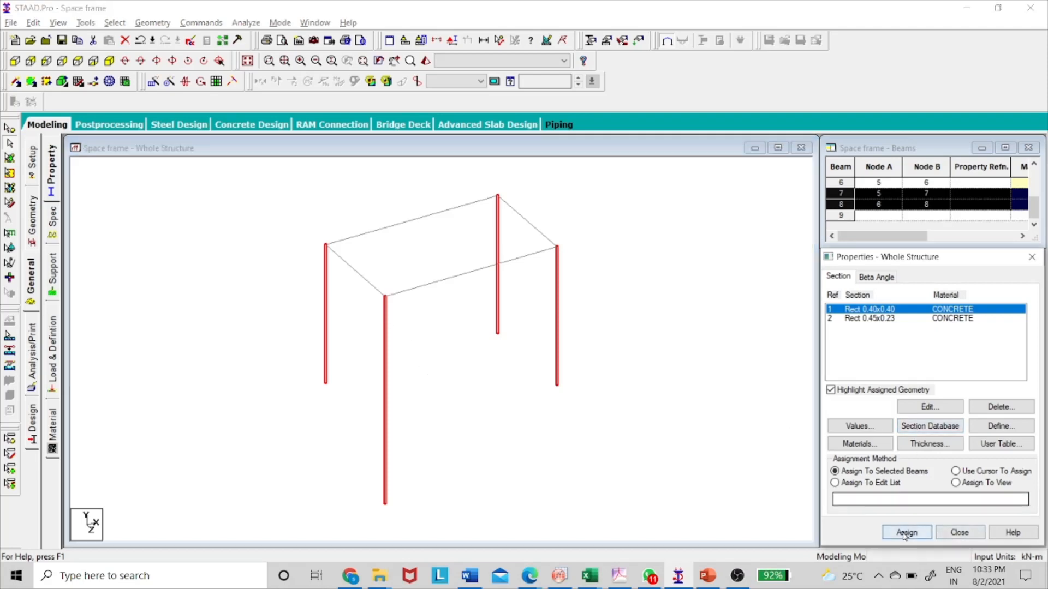
left_click(951, 434)
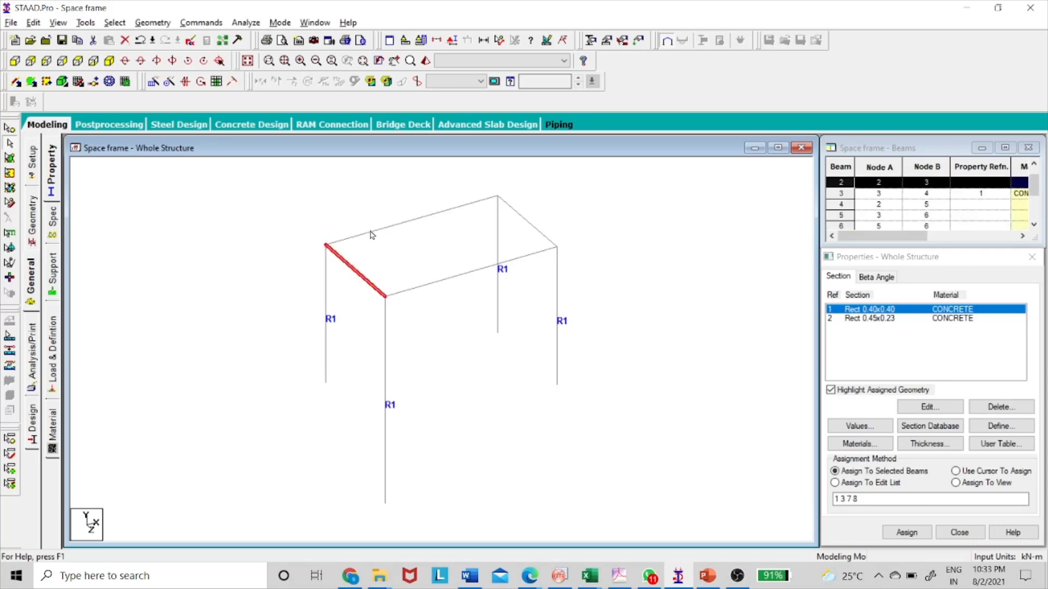
left_click(16, 60)
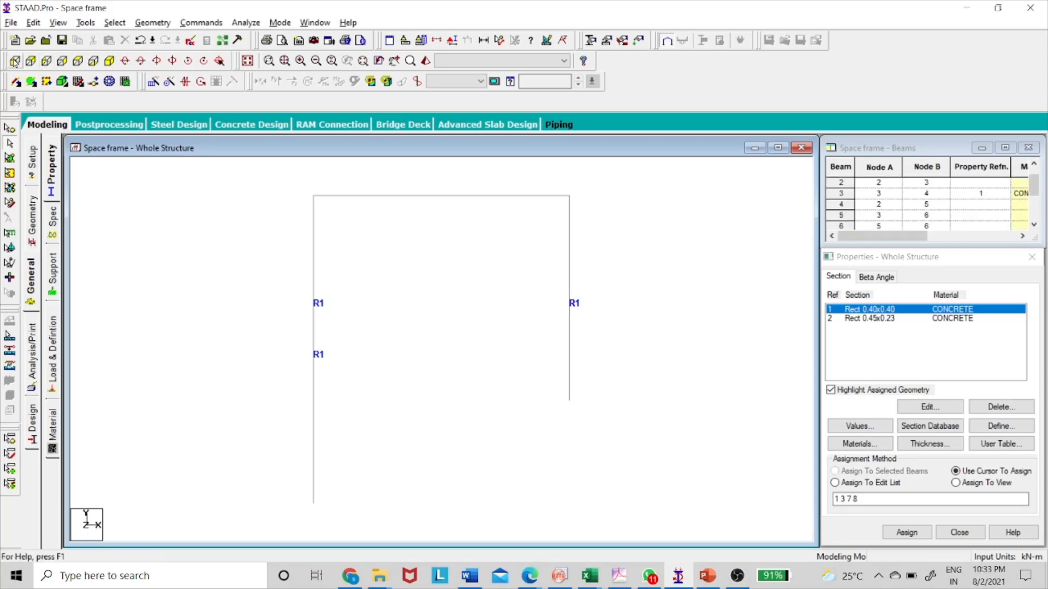
left_click_drag(239, 184, 656, 218)
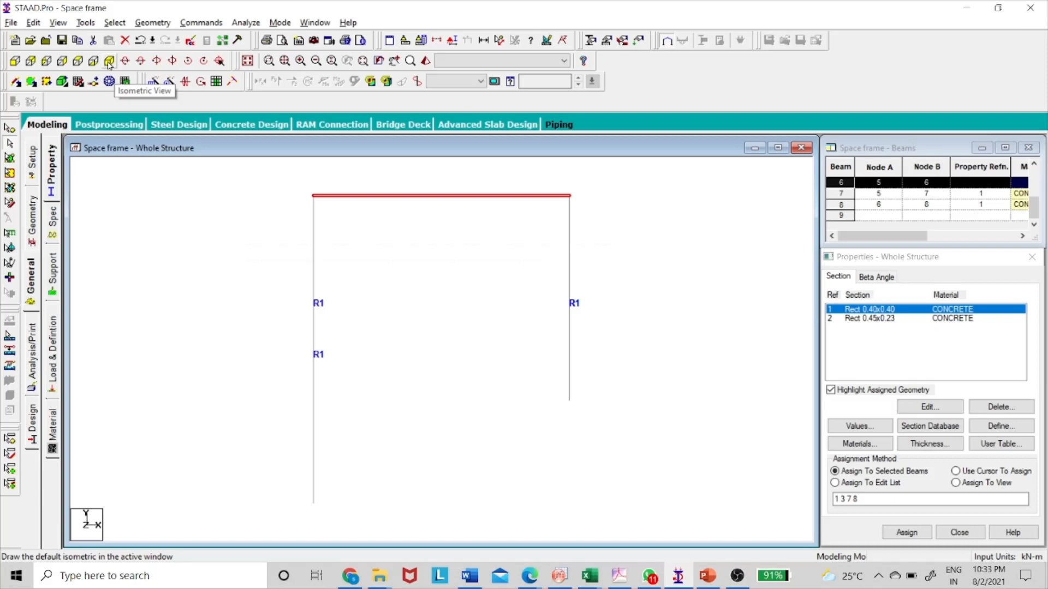
left_click(109, 61)
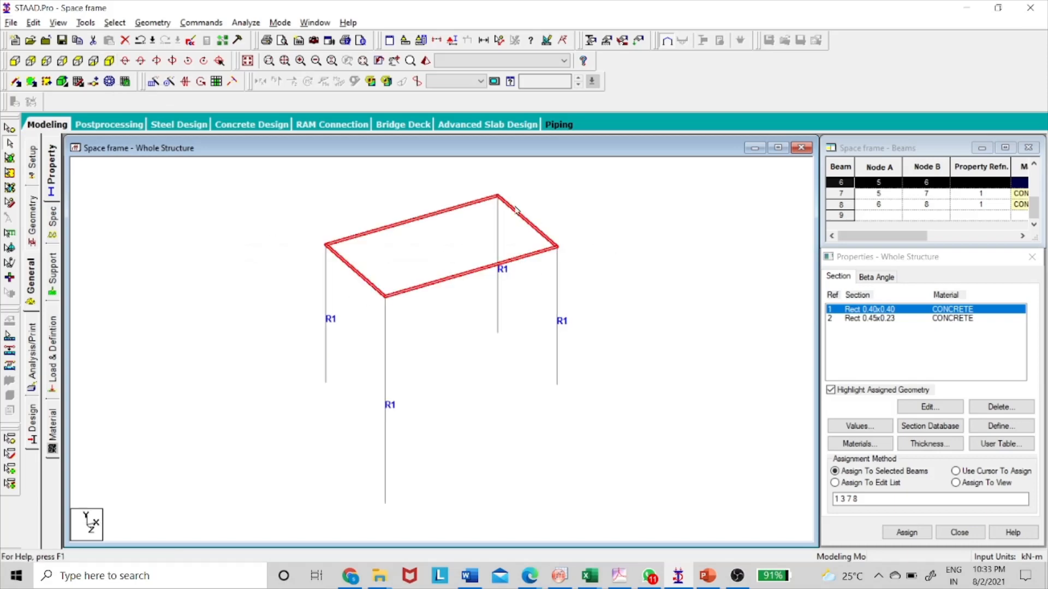
Select the four top beams in the front view and assign the Rect 0.45x0.23 section to them.
left_click(883, 319)
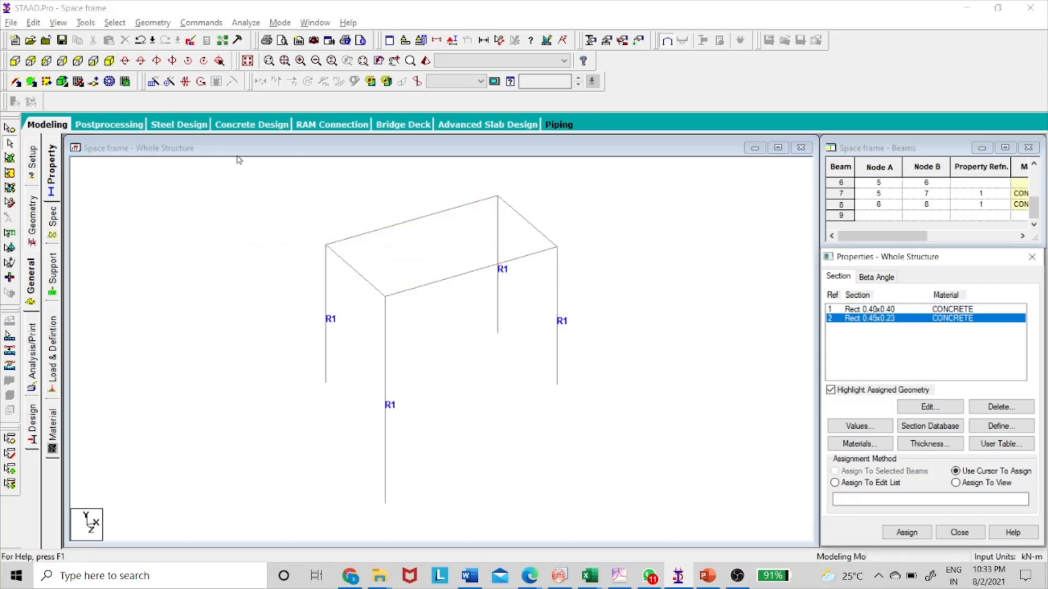
left_click(15, 61)
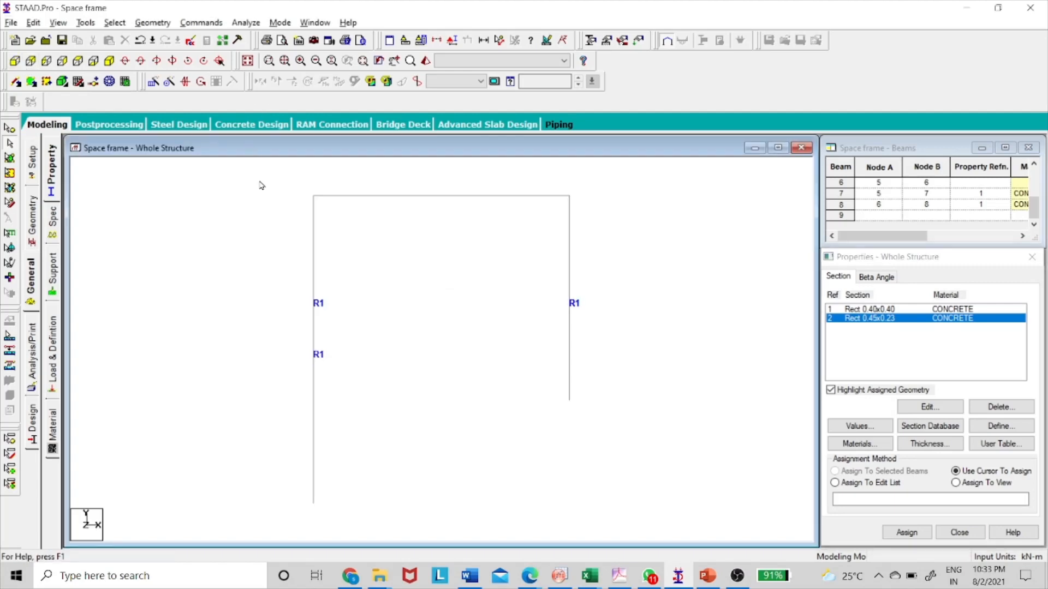
left_click_drag(260, 180, 631, 218)
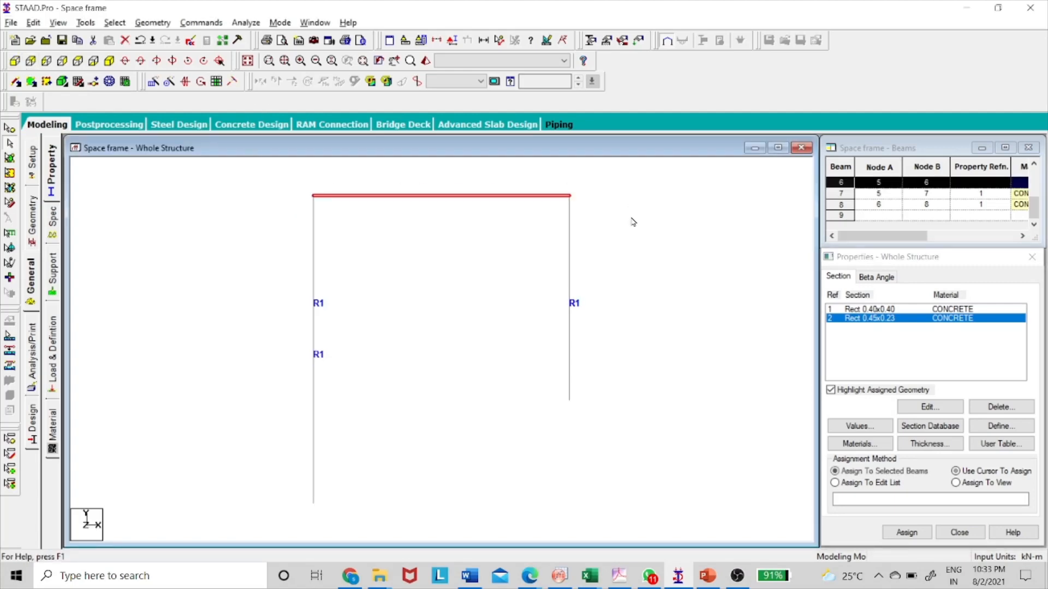
left_click(110, 62)
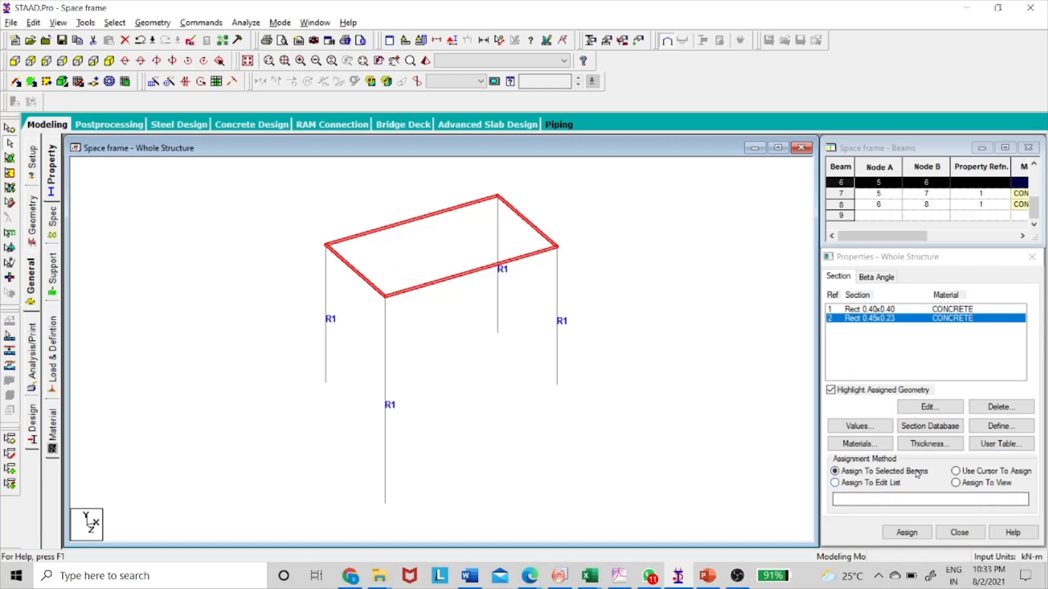
left_click(905, 532)
left_click(952, 432)
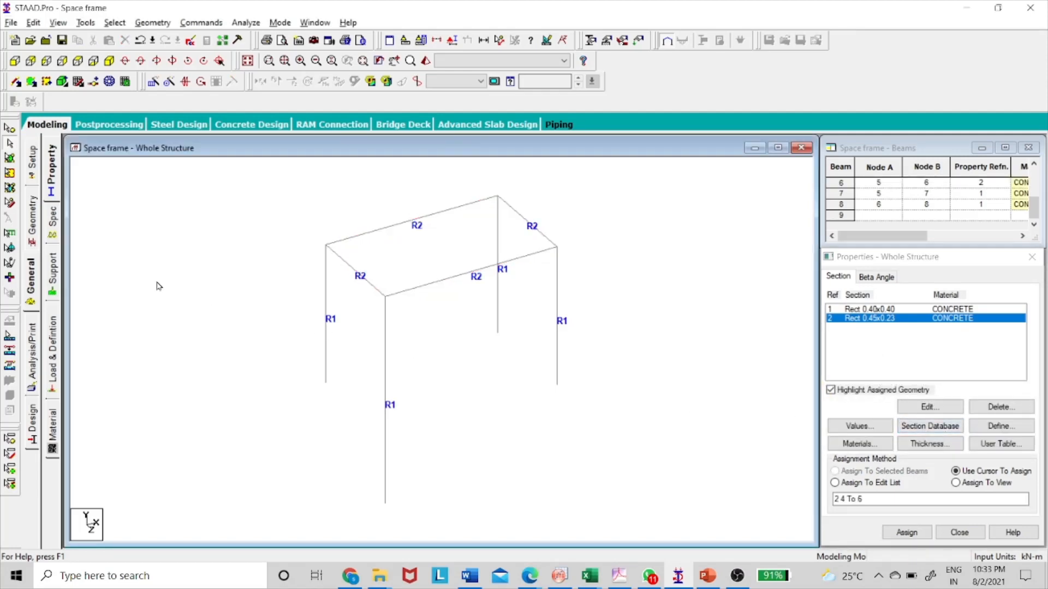
Create a fixed support and assign it to the column bases at nodes 1, 4 and 7.
left_click(53, 273)
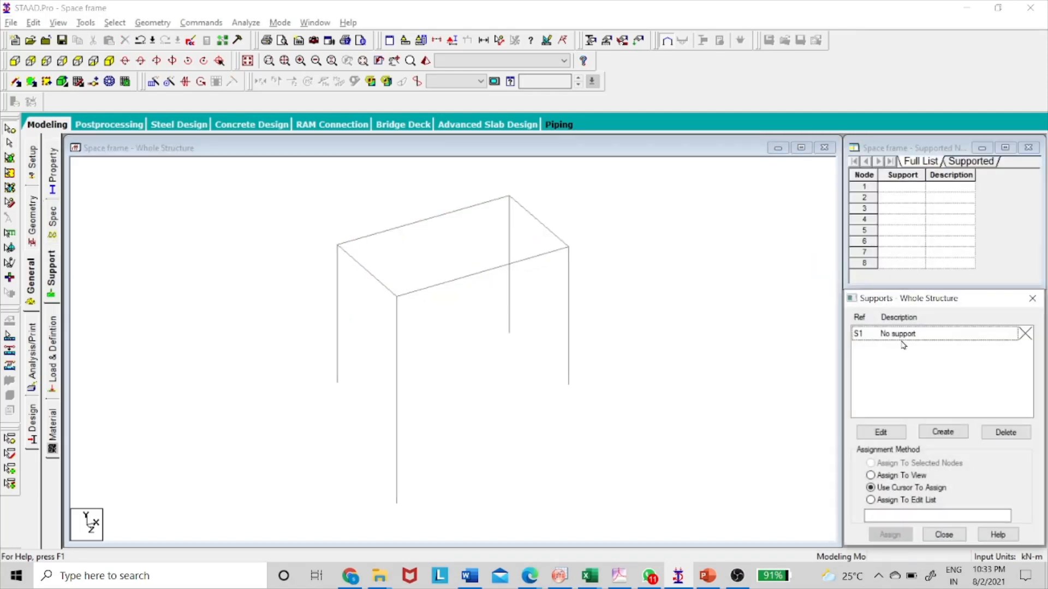
left_click(943, 432)
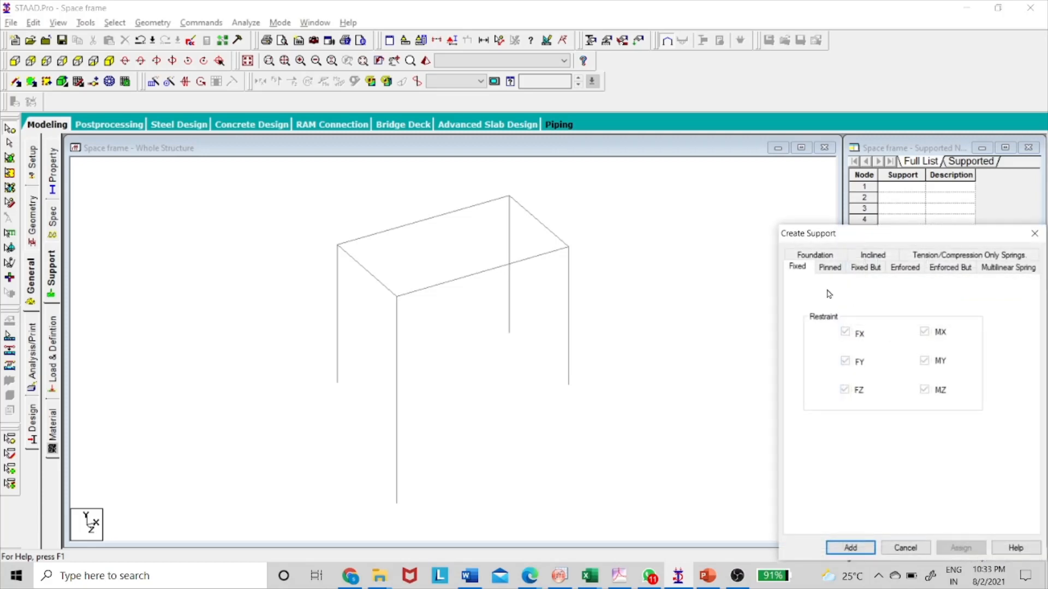
left_click(852, 547)
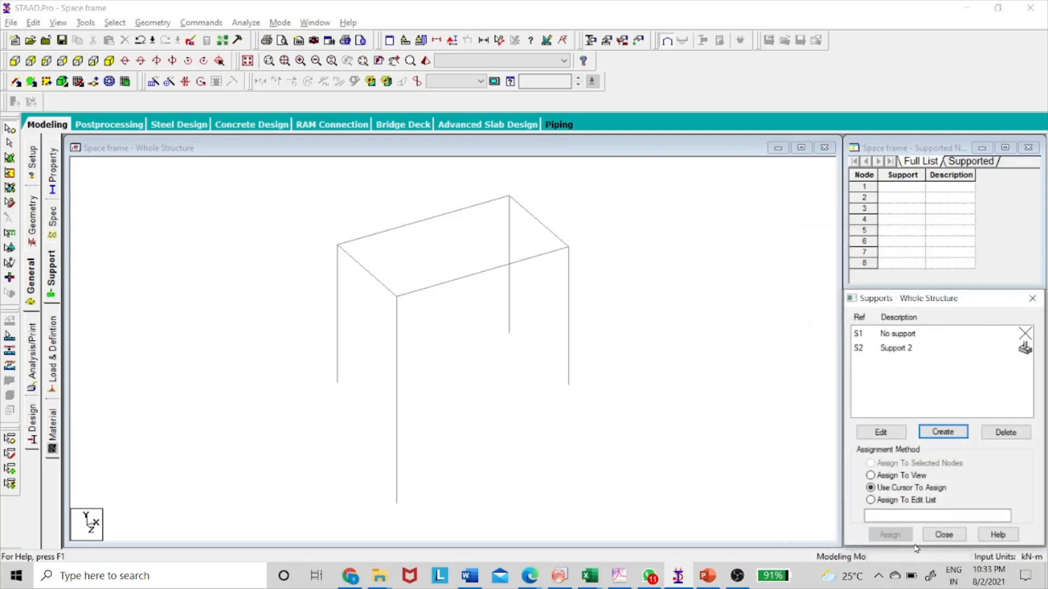
left_click(891, 351)
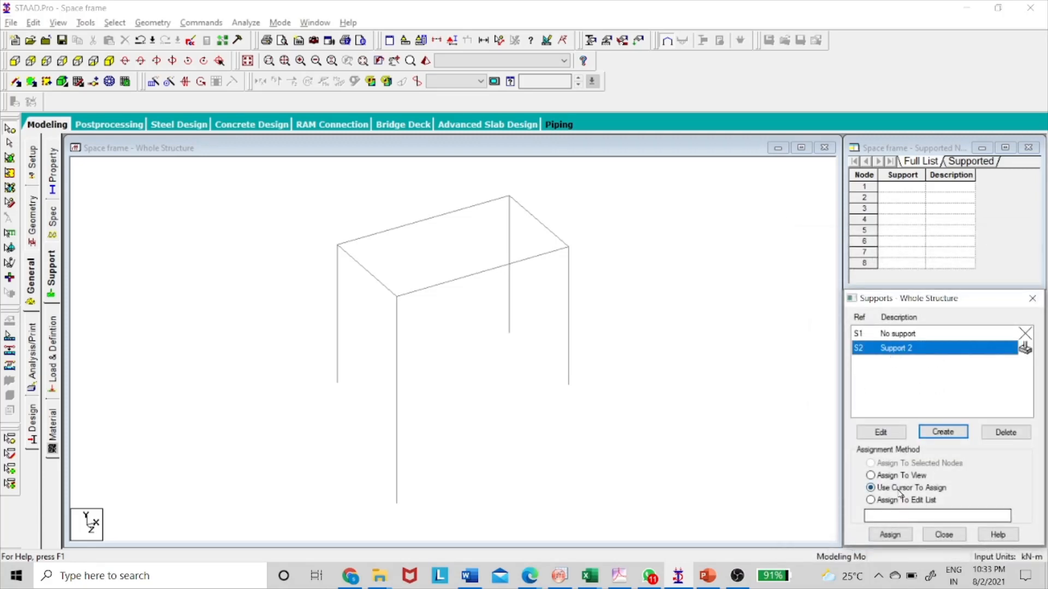
left_click(891, 533)
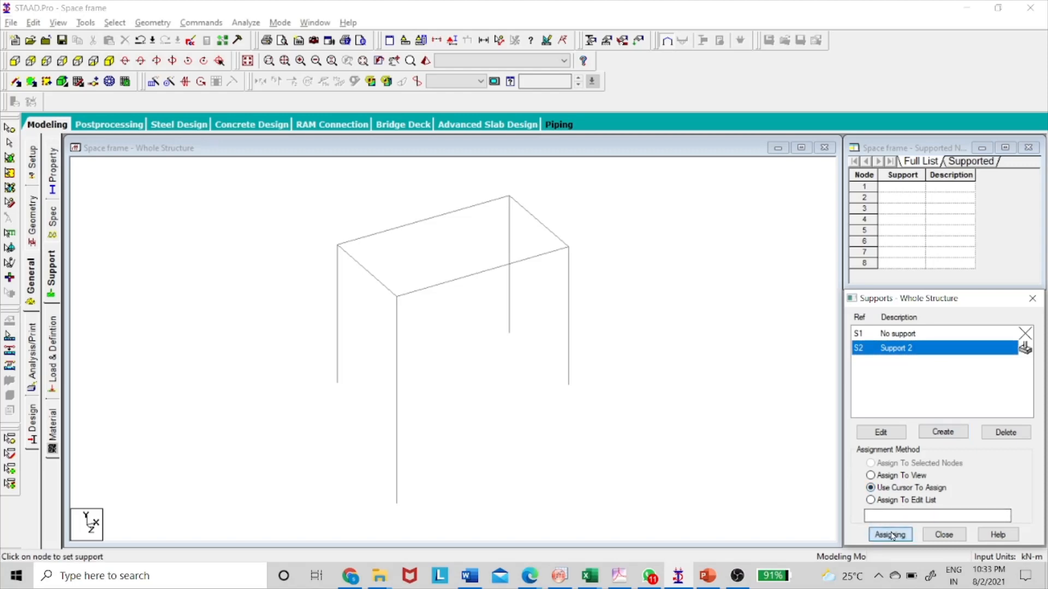
left_click(336, 386)
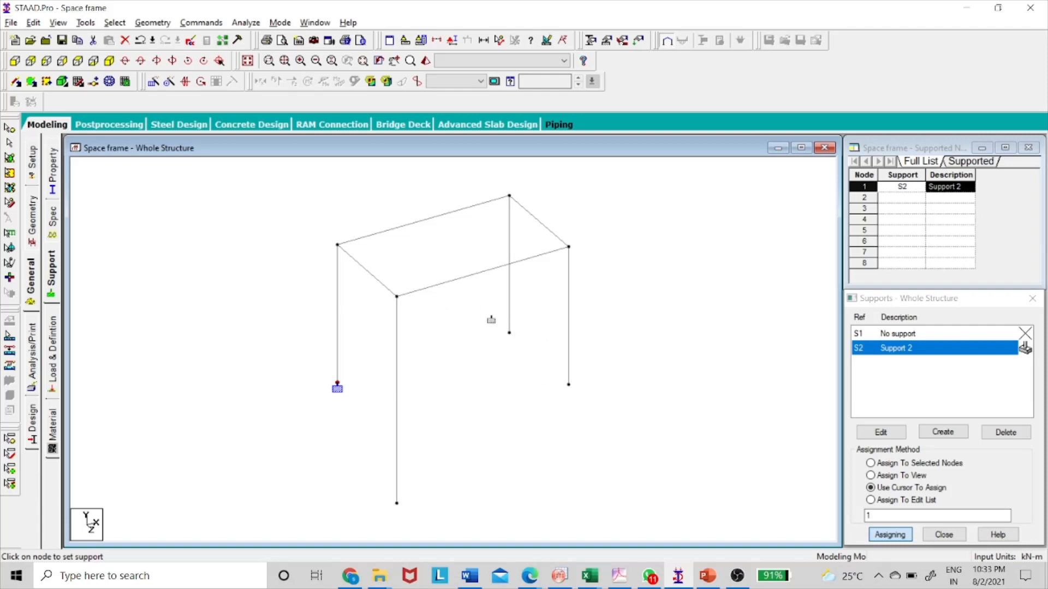
left_click(397, 505)
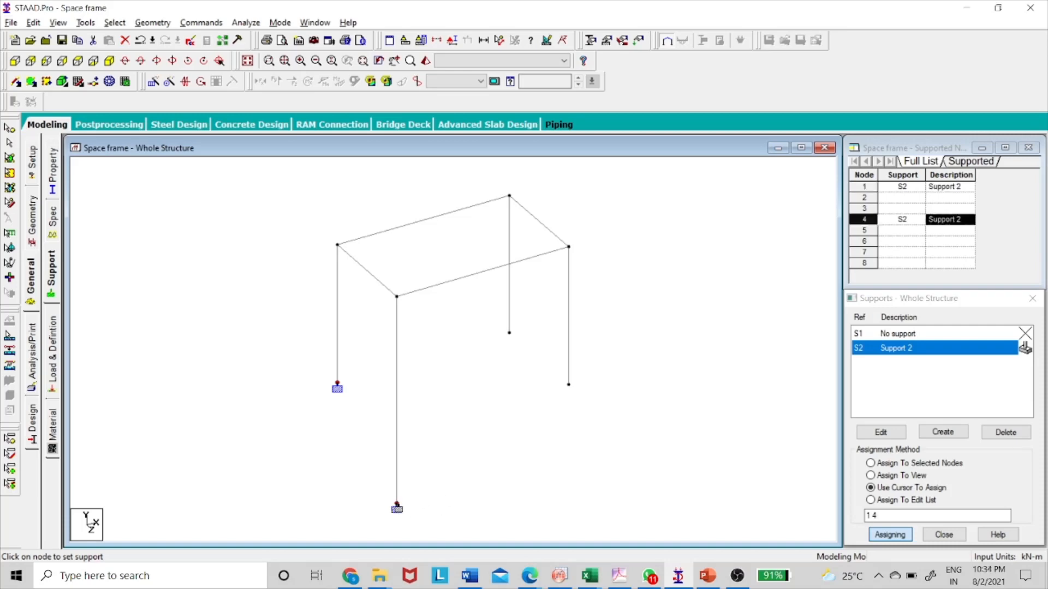
left_click(509, 333)
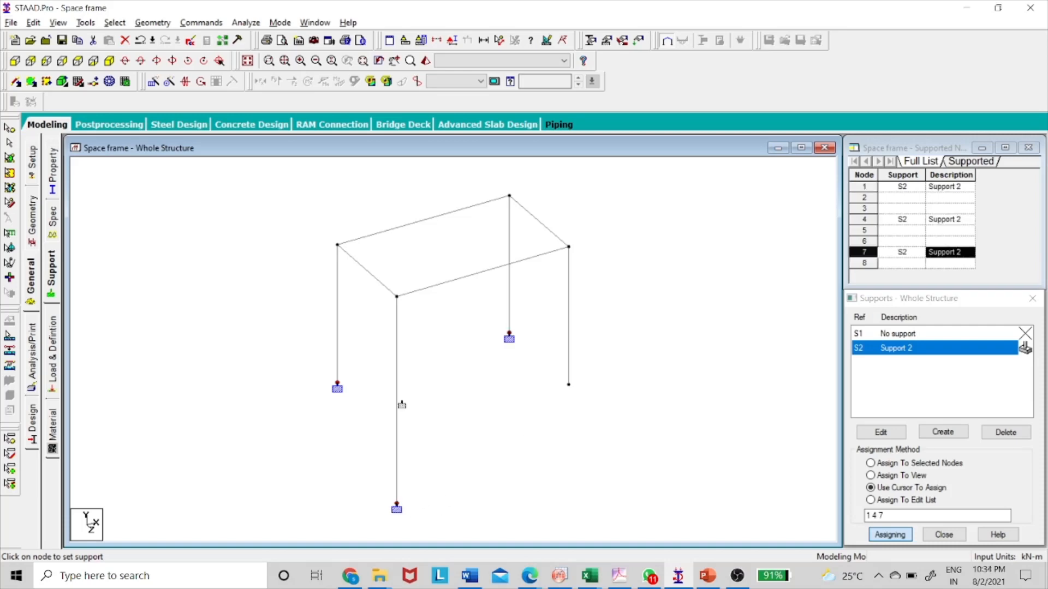
Create a pinned support and assign it to the remaining column base at node 8.
left_click(943, 432)
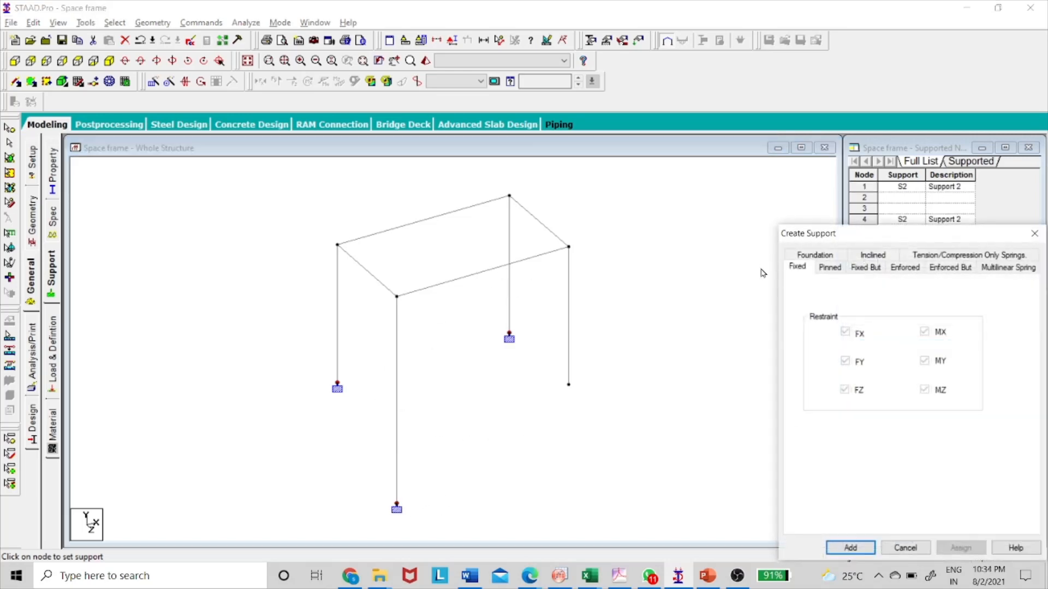
left_click(843, 268)
left_click(867, 547)
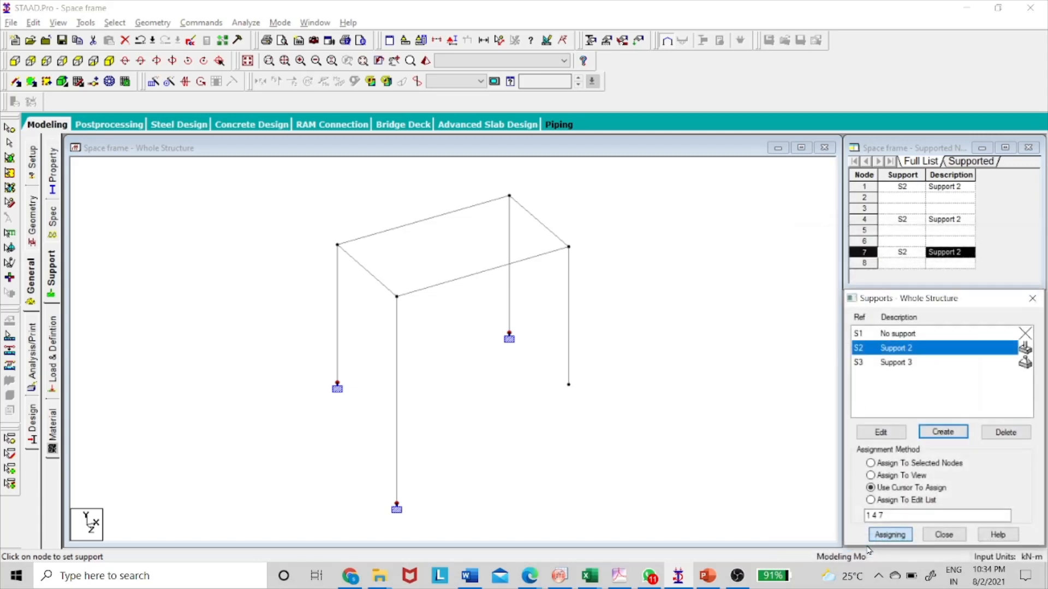
left_click(896, 362)
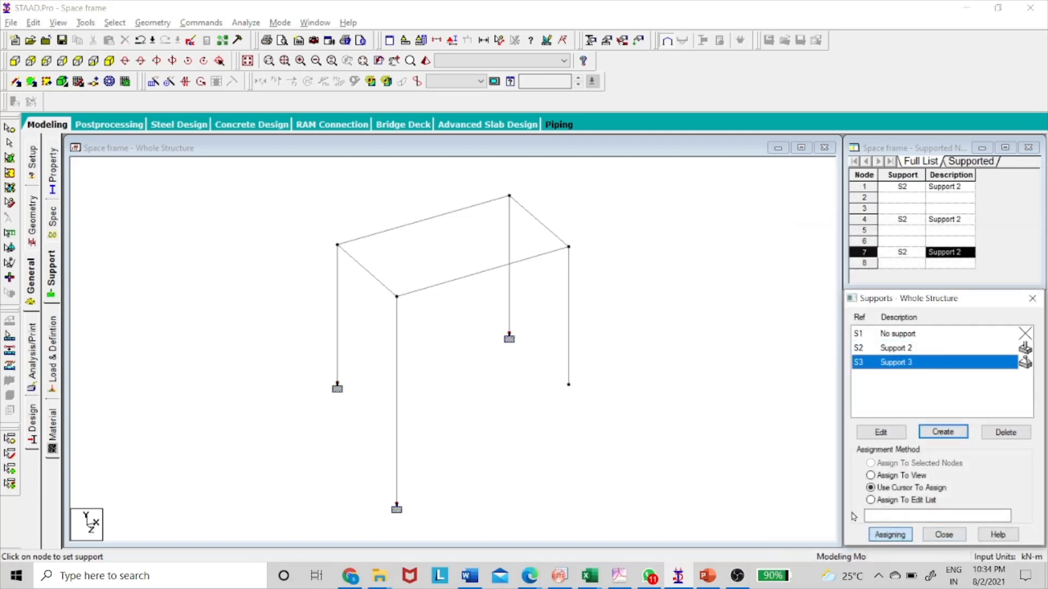
left_click(568, 385)
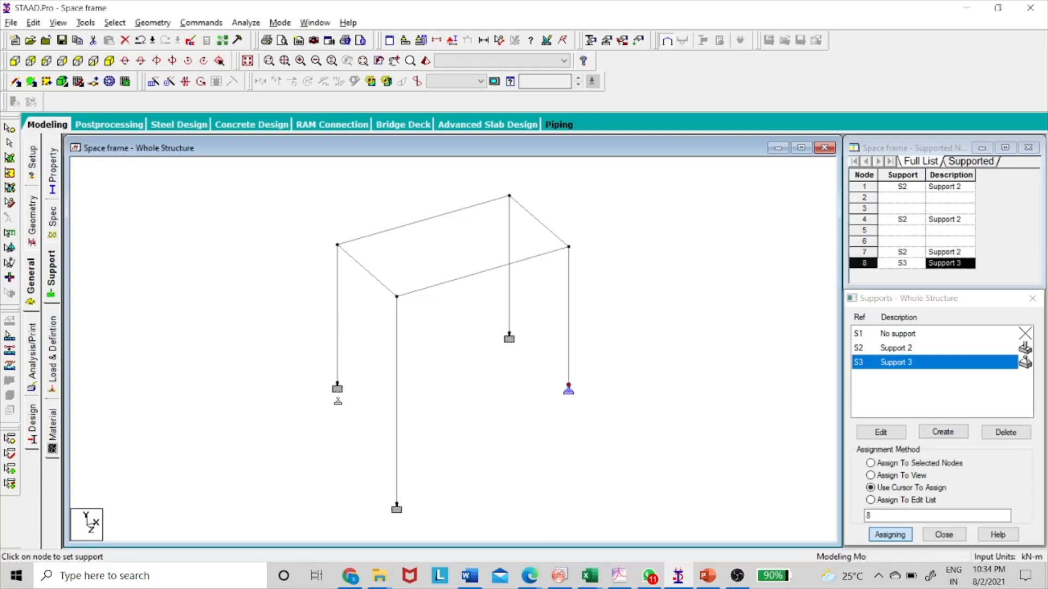
Add primary load case 1 with the title DL.
left_click(53, 352)
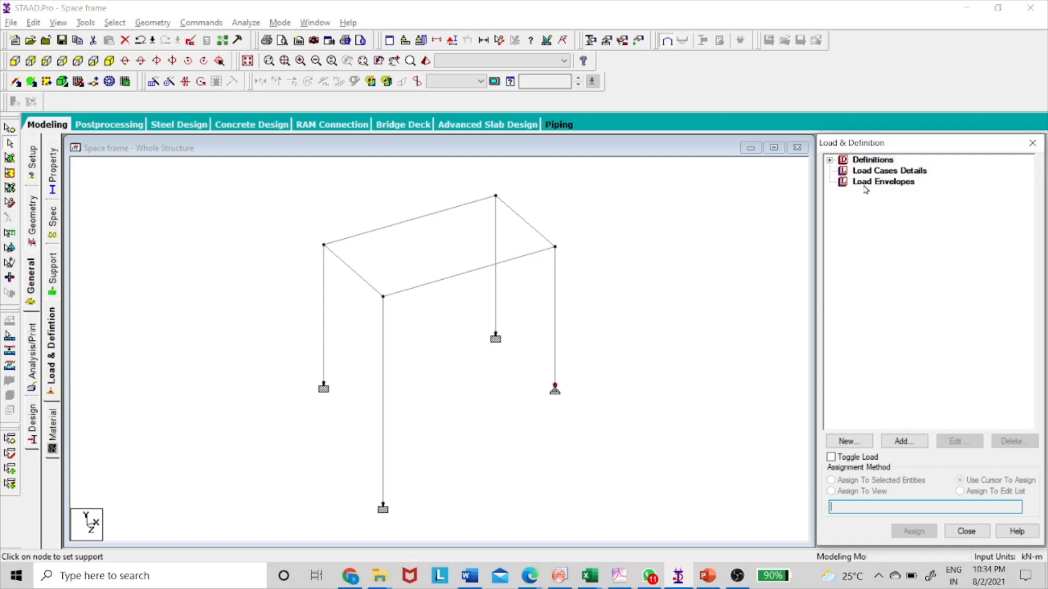
left_click(877, 171)
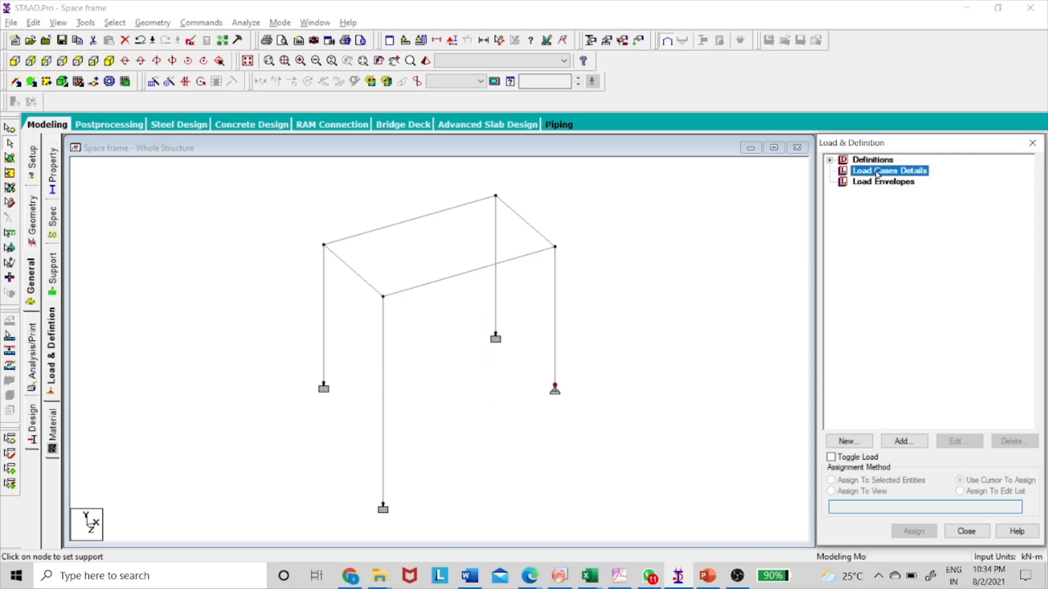
left_click(921, 442)
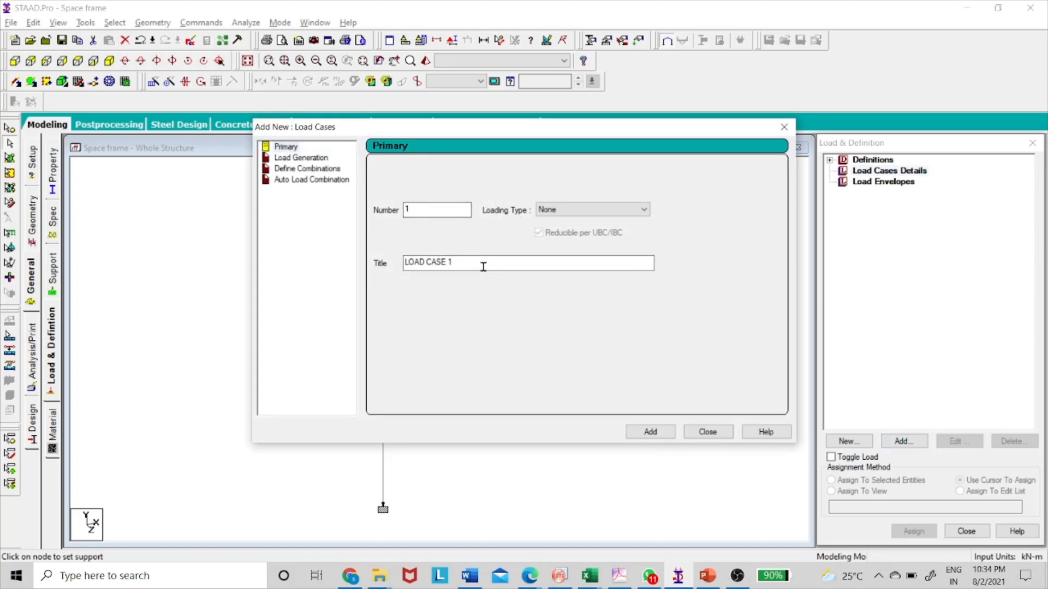
left_click_drag(482, 264, 339, 251)
type("dl")
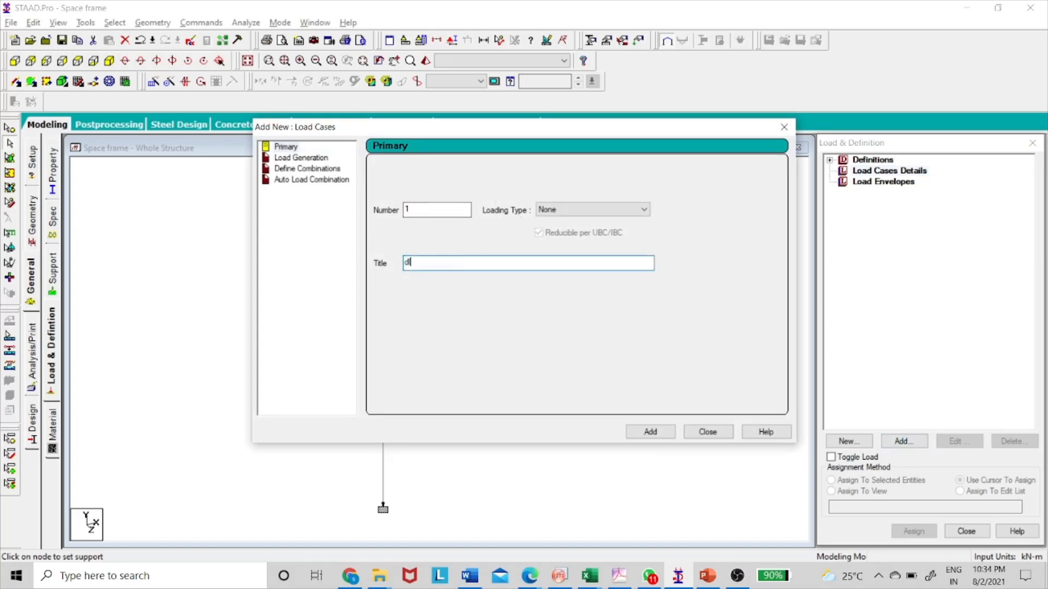
key("Caps_Lock")
type("DL")
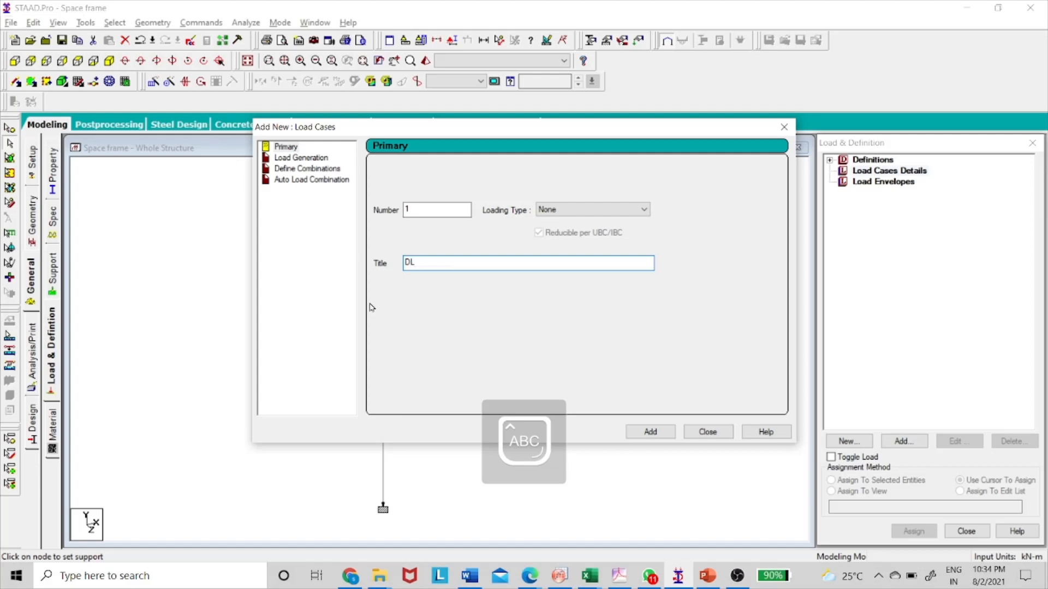
left_click(664, 431)
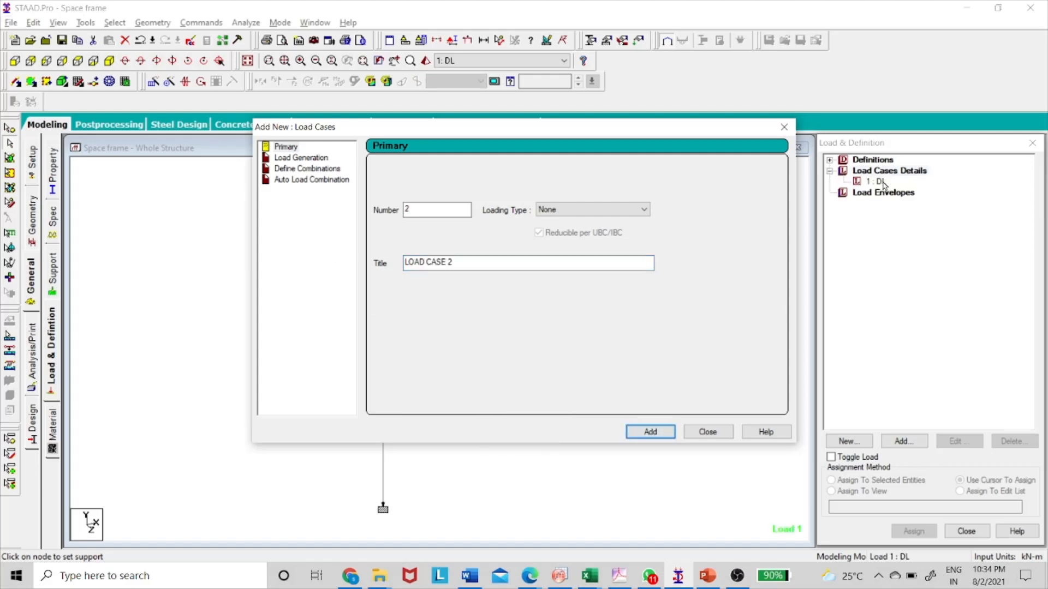
Accept the auto save of the file and add primary load case 2 with the title LL.
left_click(524, 264)
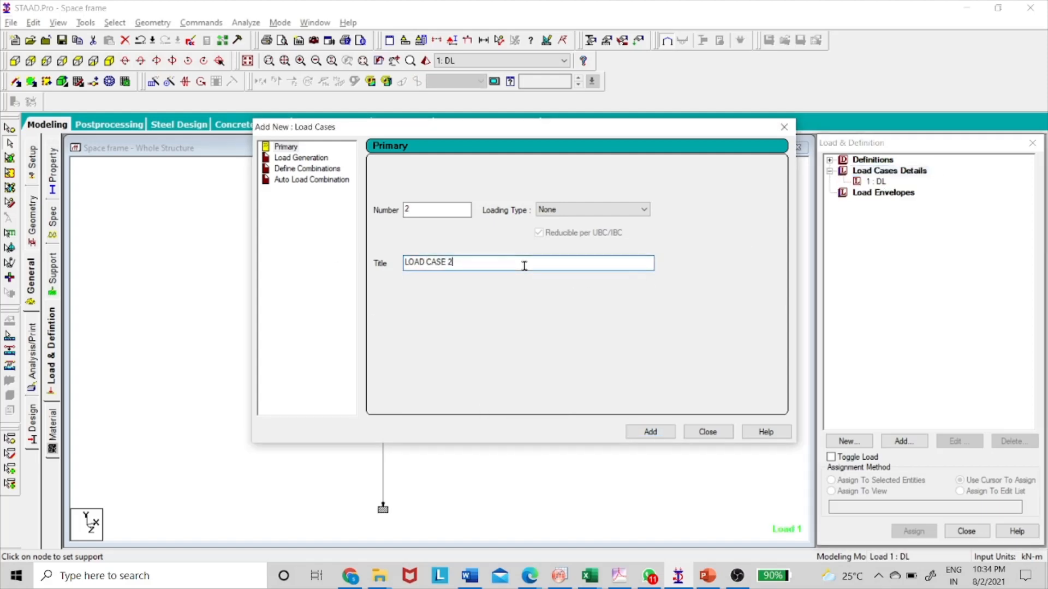
left_click(524, 316)
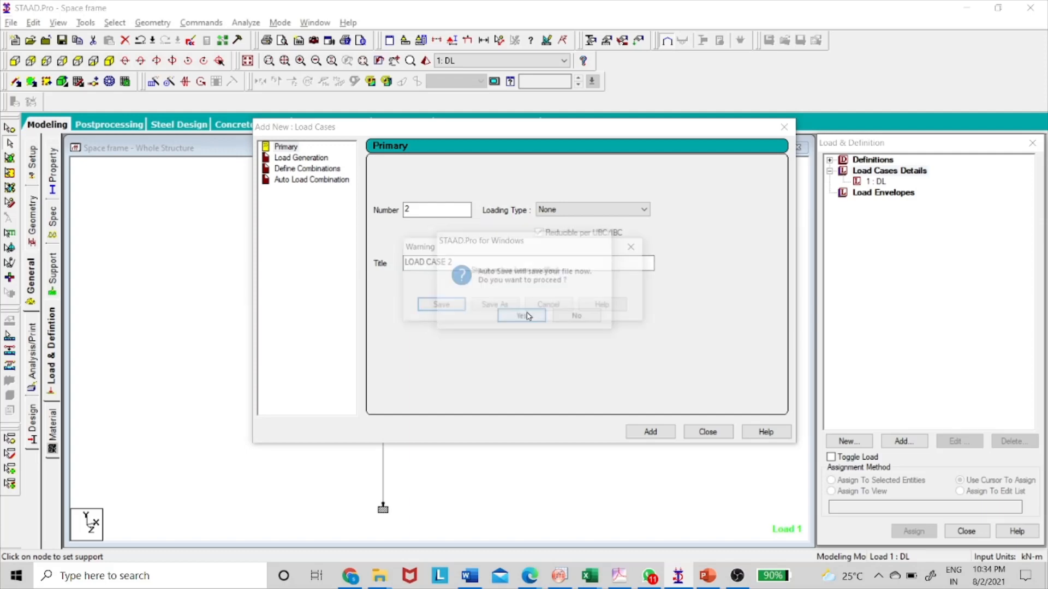
left_click(440, 305)
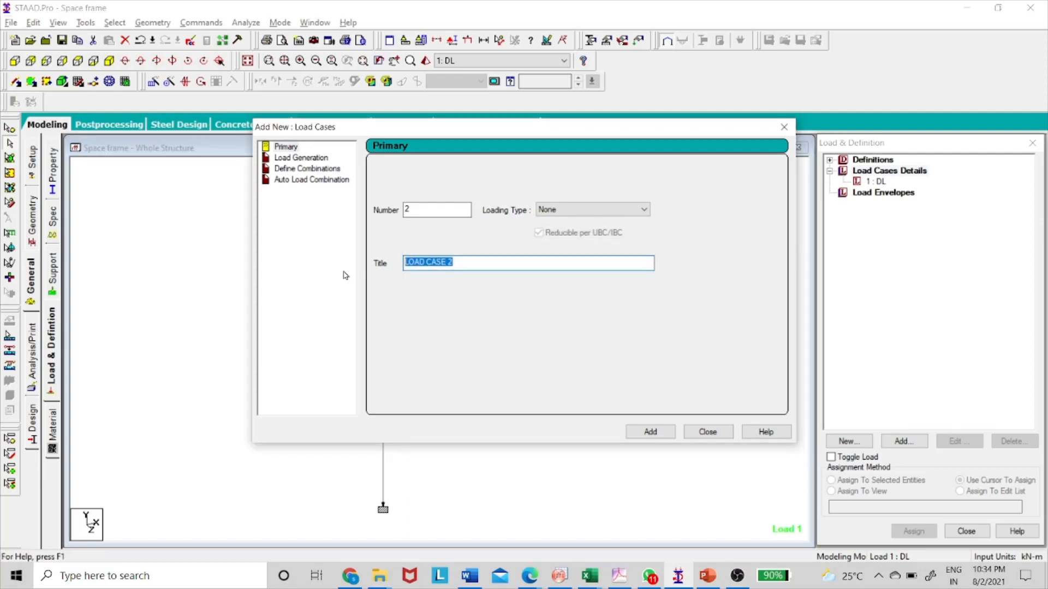
type("LL")
left_click(650, 431)
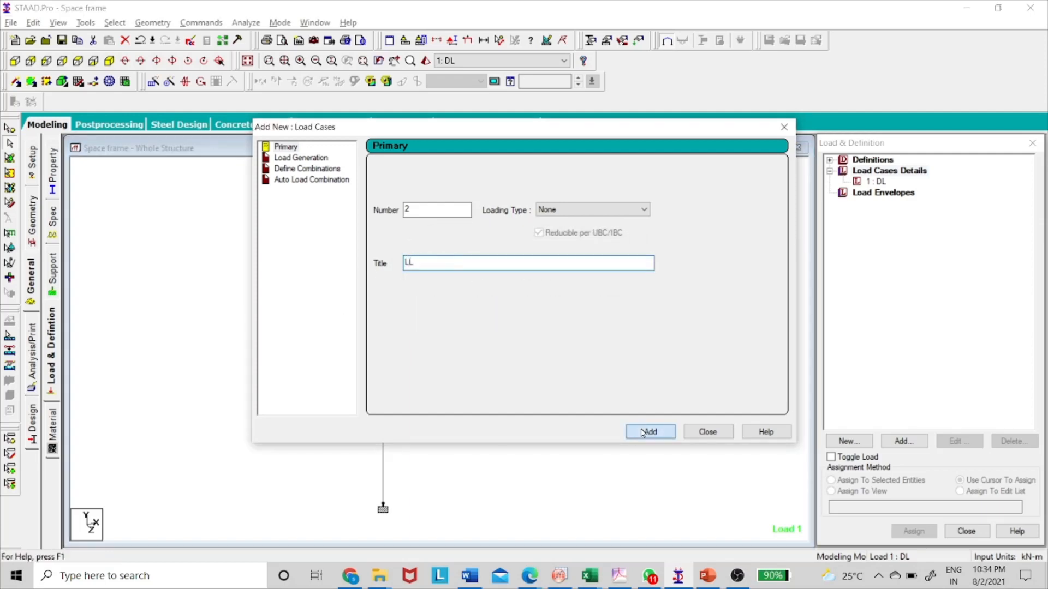
left_click(708, 431)
Add a selfweight load in the Y direction with factor -1 to the DL load case.
left_click(876, 181)
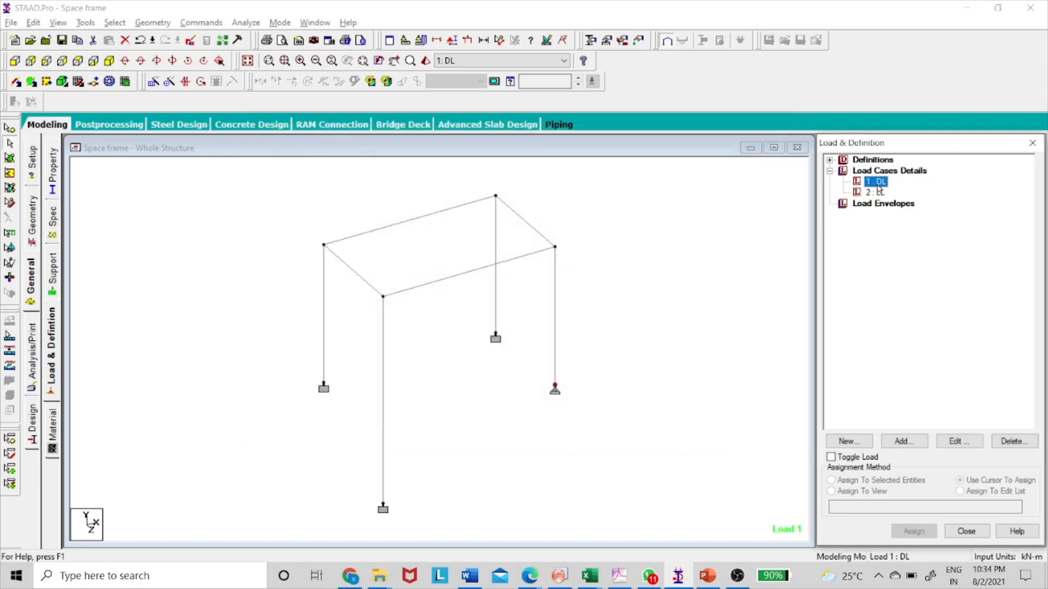
left_click(903, 443)
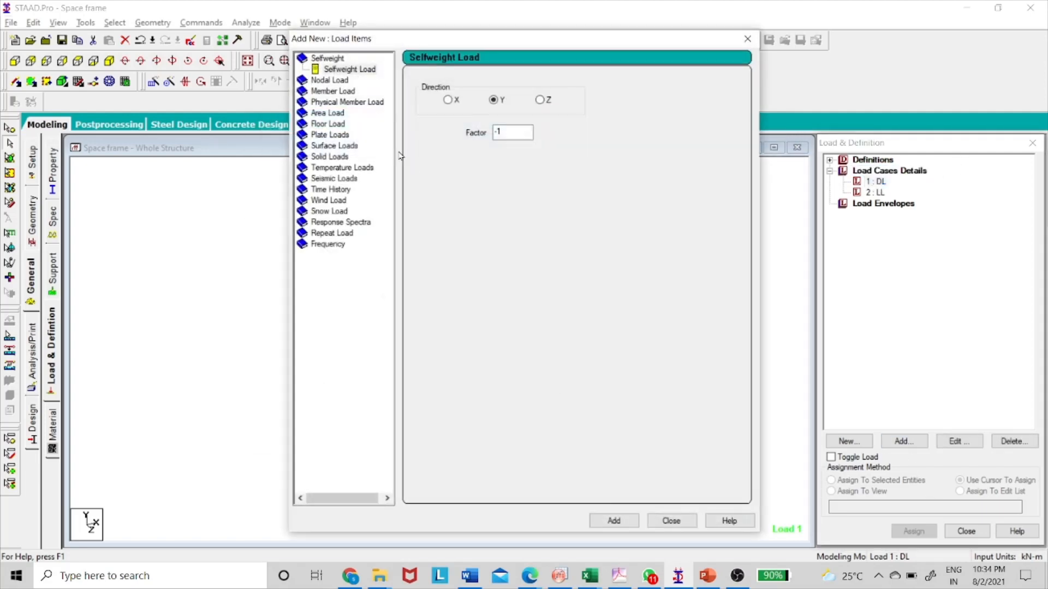
left_click(614, 521)
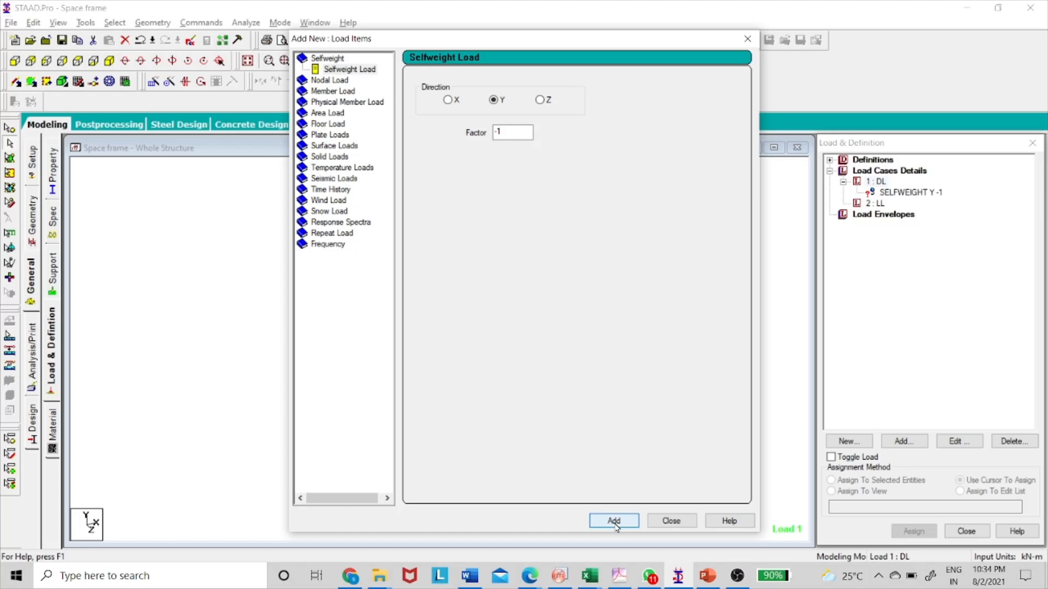
left_click(671, 521)
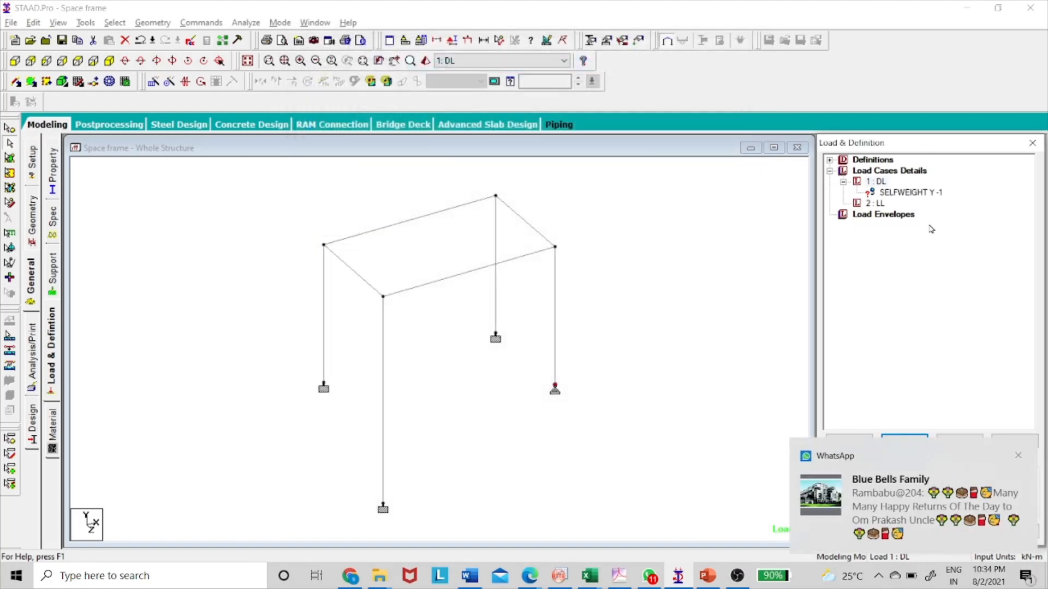
Assign the DL selfweight load to all members of the frame using the Assign To View method.
left_click(920, 196)
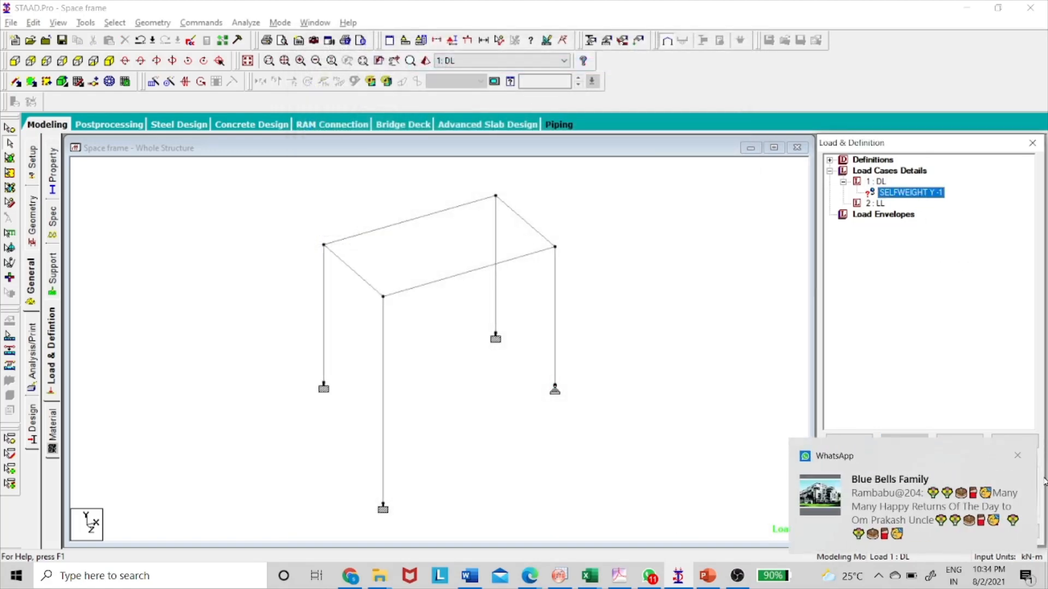
left_click(1017, 457)
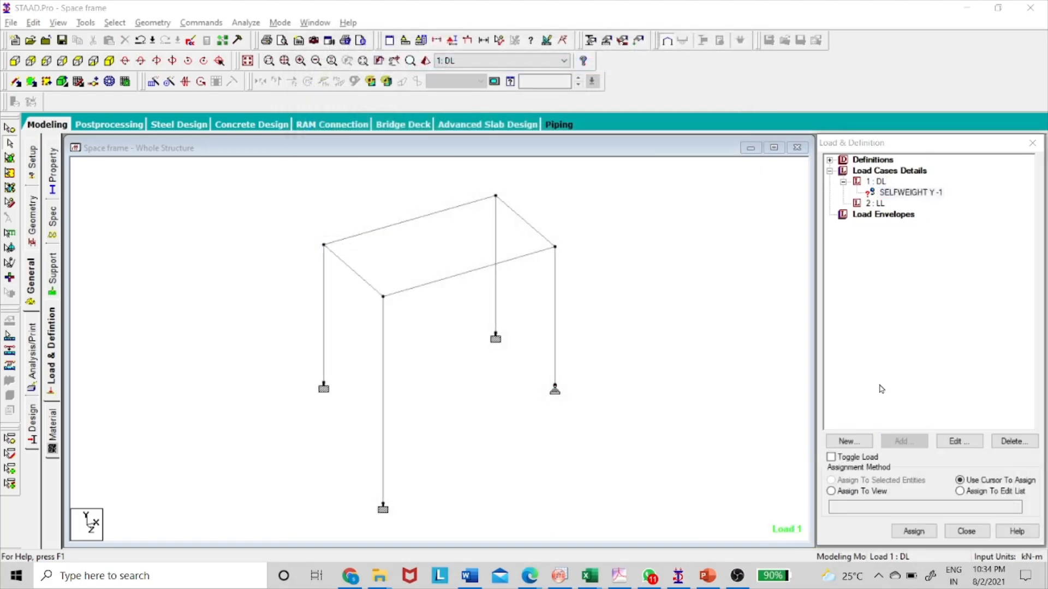
left_click(858, 492)
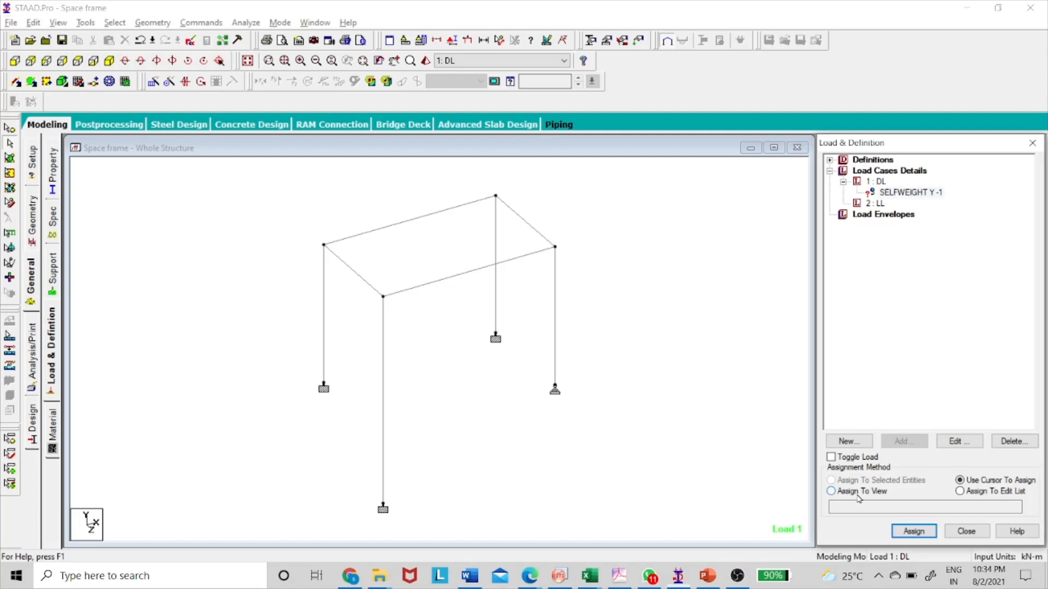
left_click(927, 532)
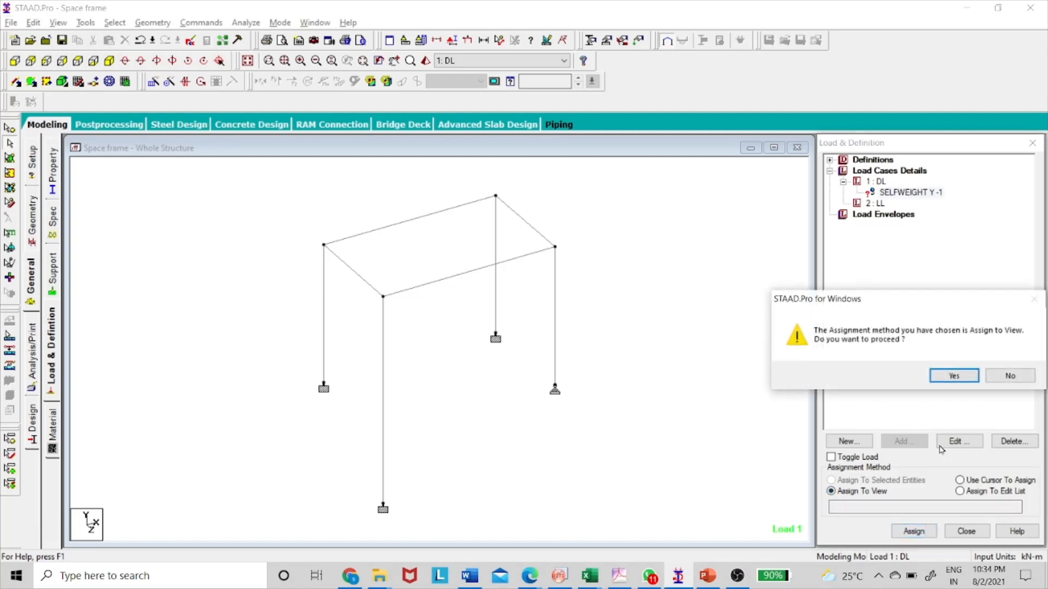
left_click(953, 377)
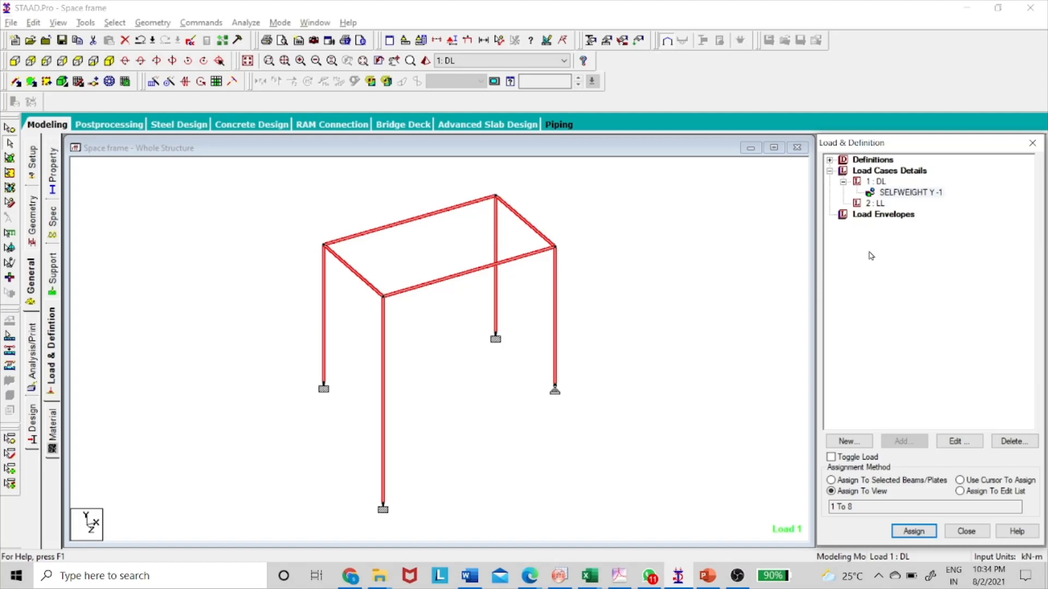
Following the PowerPoint sketch, add a uniform member force of -10 kN/m in the GZ direction to the LL load case.
left_click(874, 204)
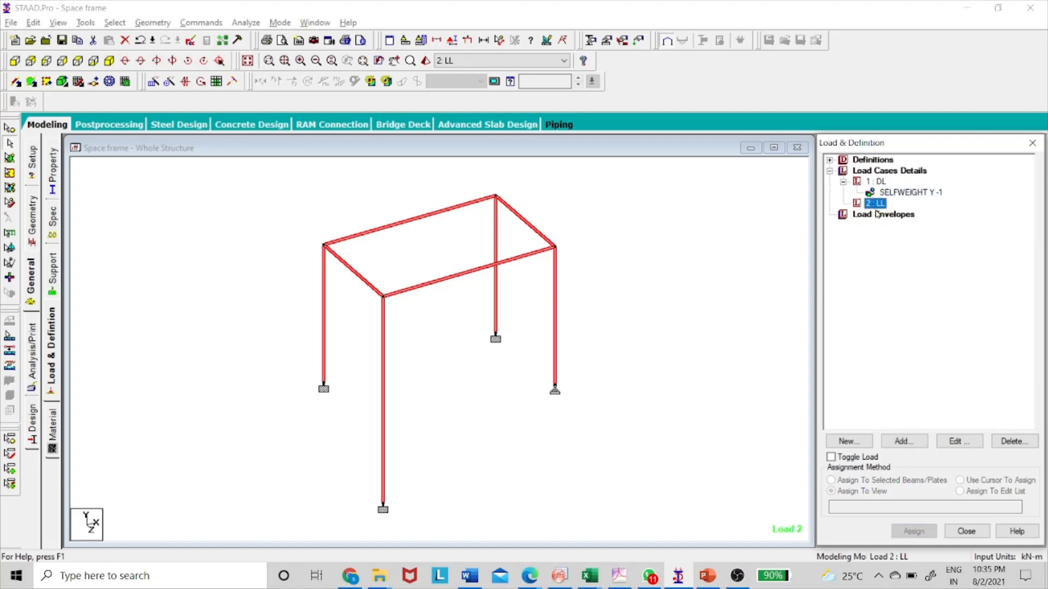
key("alt+Tab")
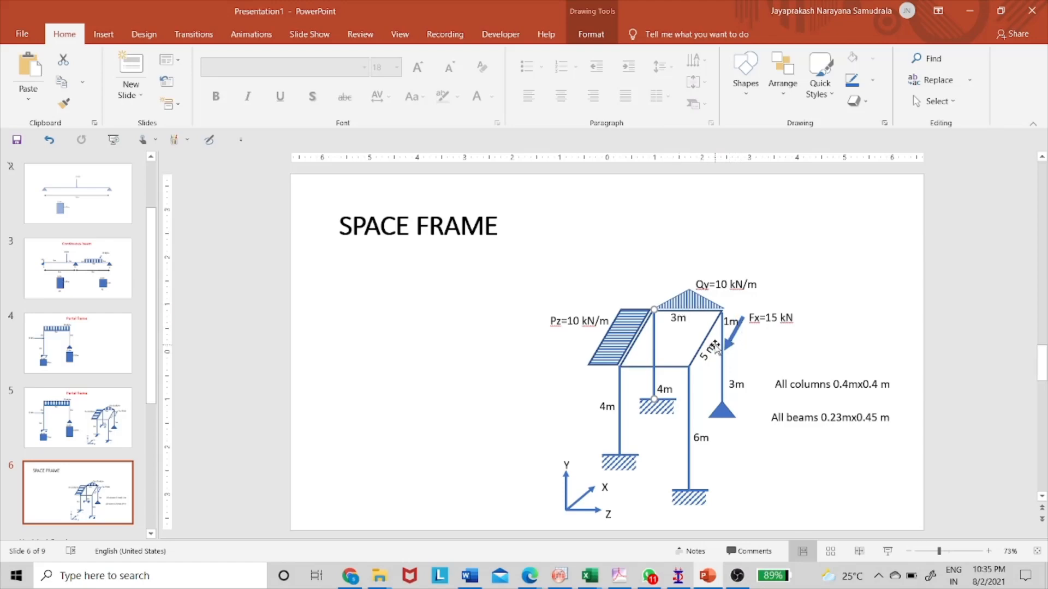
key("alt+Tab")
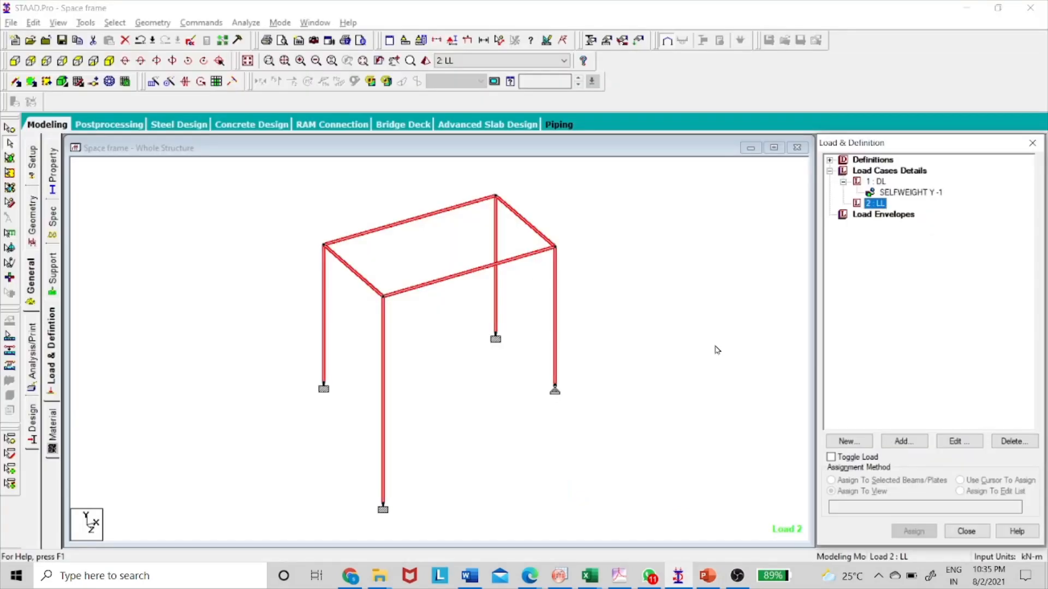
left_click(910, 442)
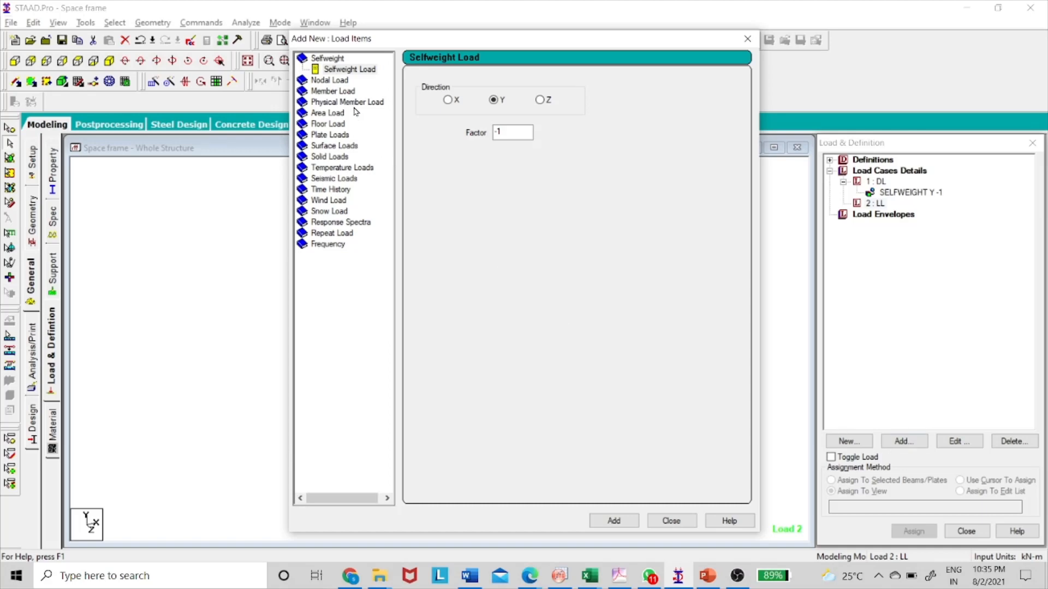
left_click(343, 92)
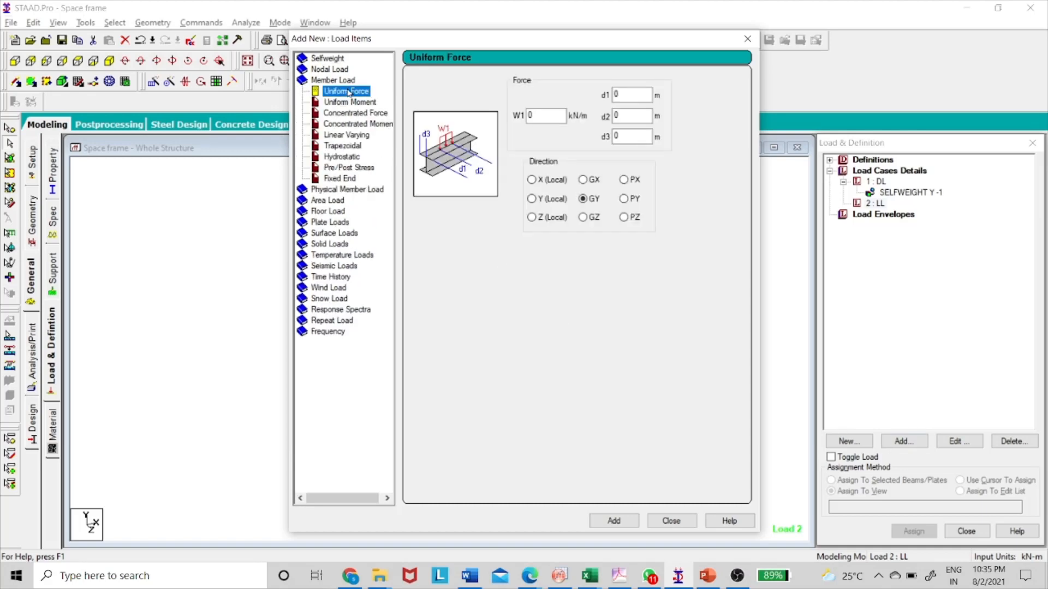
double_click(544, 116)
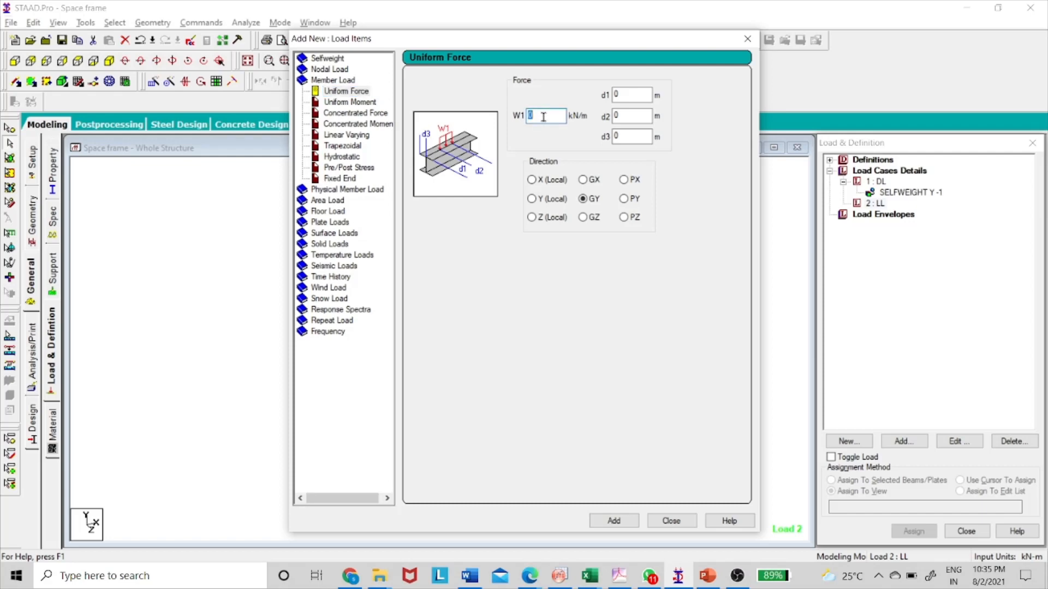
type("-1")
key("alt+Tab")
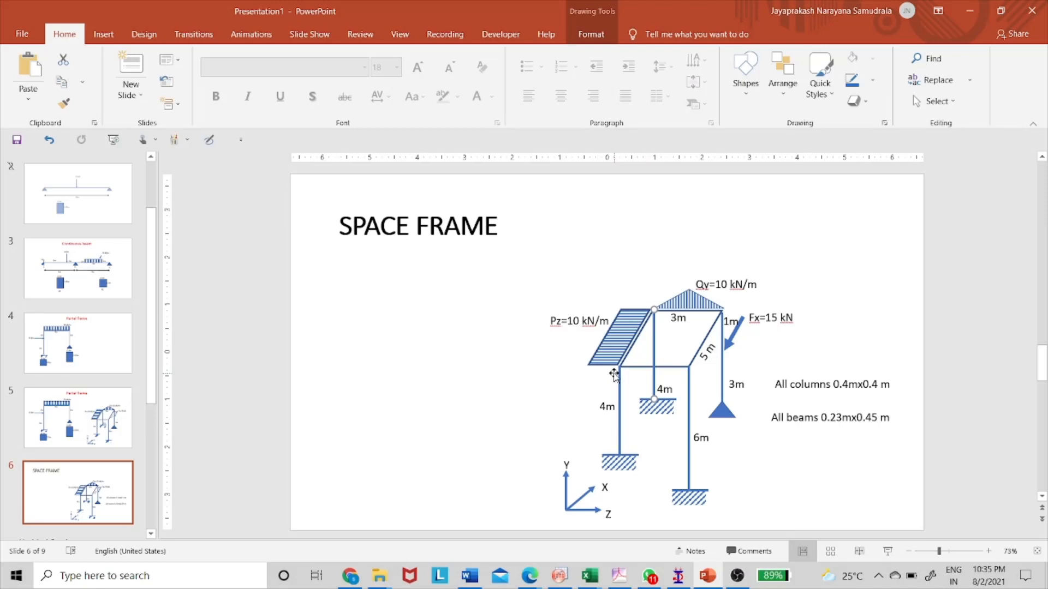
key("alt+Tab")
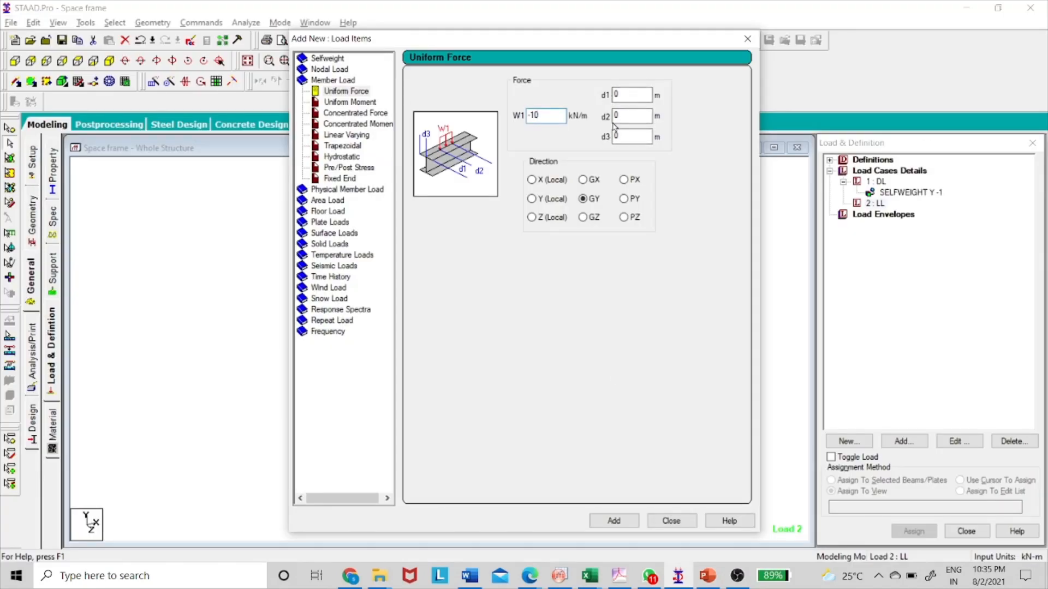
key("alt+Tab")
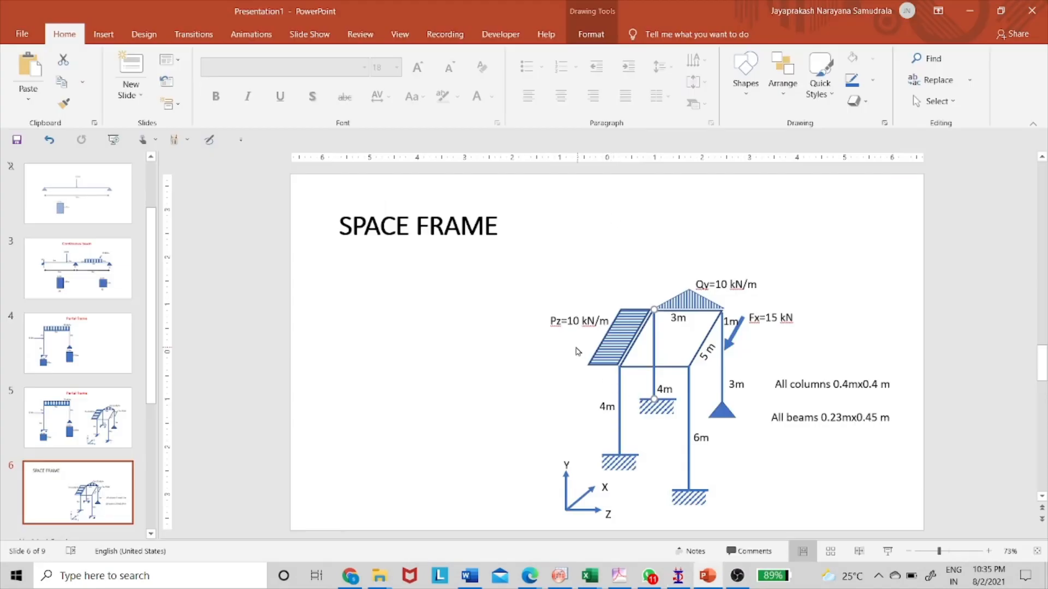
key("alt+Tab")
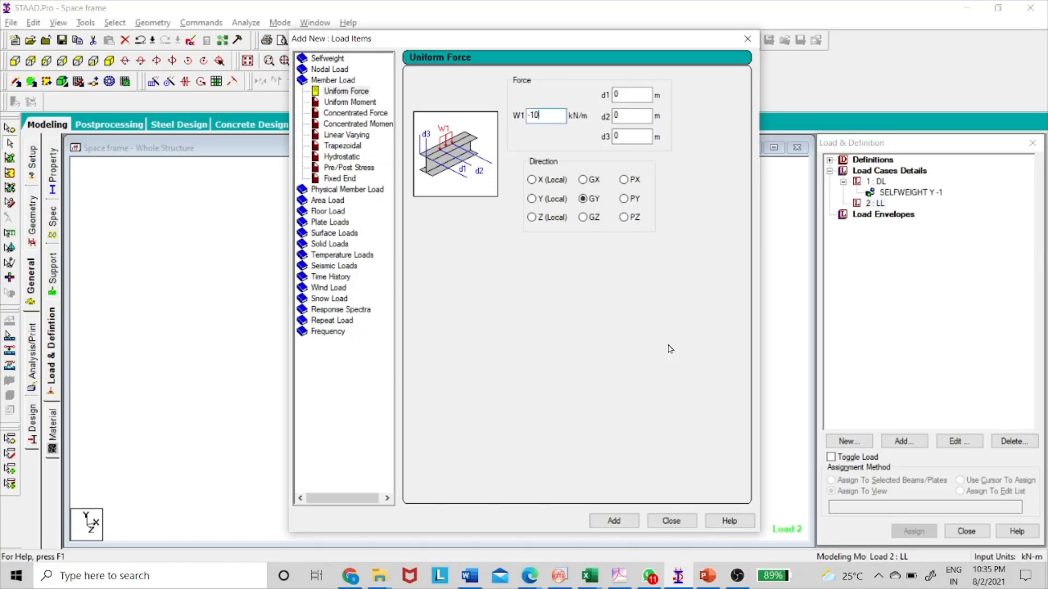
left_click(584, 218)
left_click(617, 525)
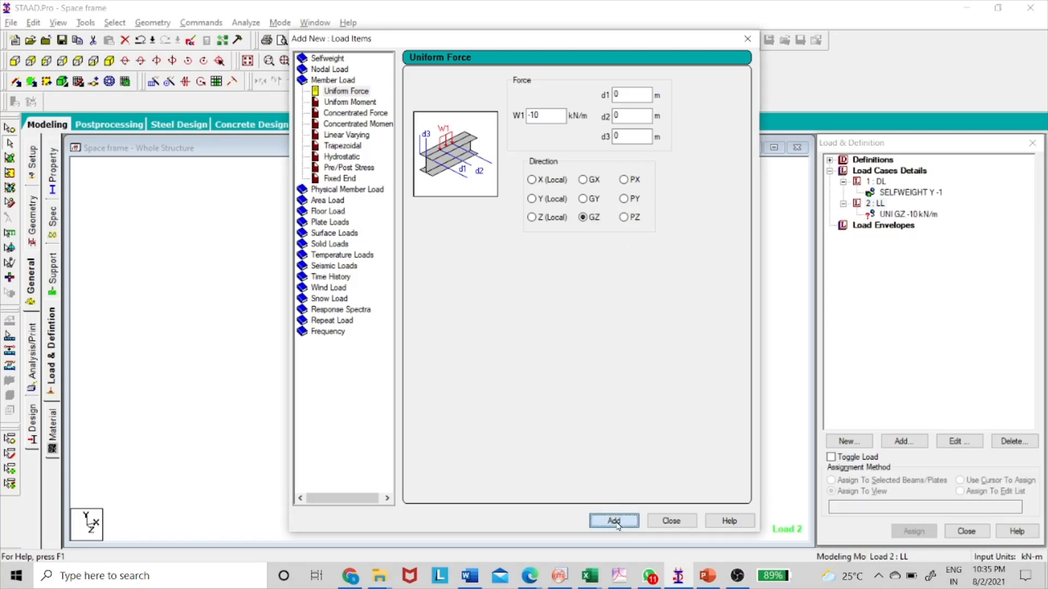
left_click(668, 521)
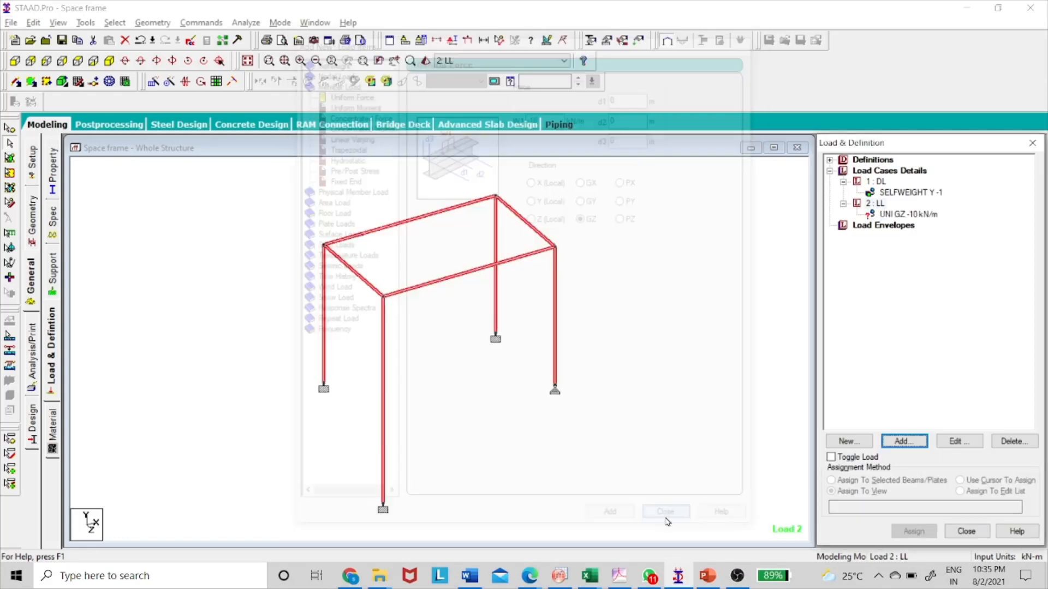
Assign the uniform GZ load to the 5 m top beam marked Pz in the sketch, using the selected-beams method.
key("alt+Tab")
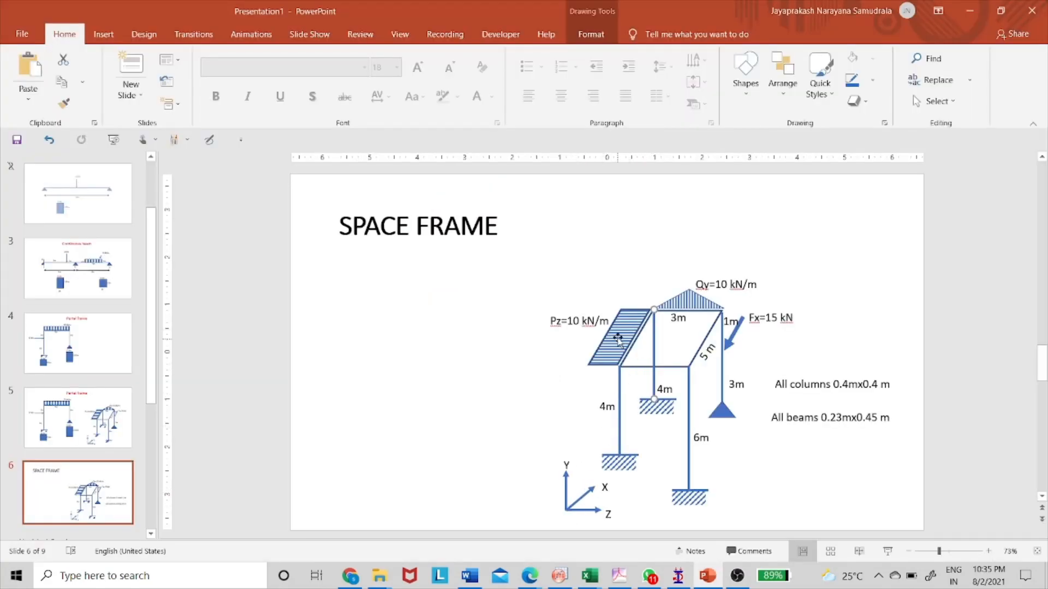
key("alt+Tab")
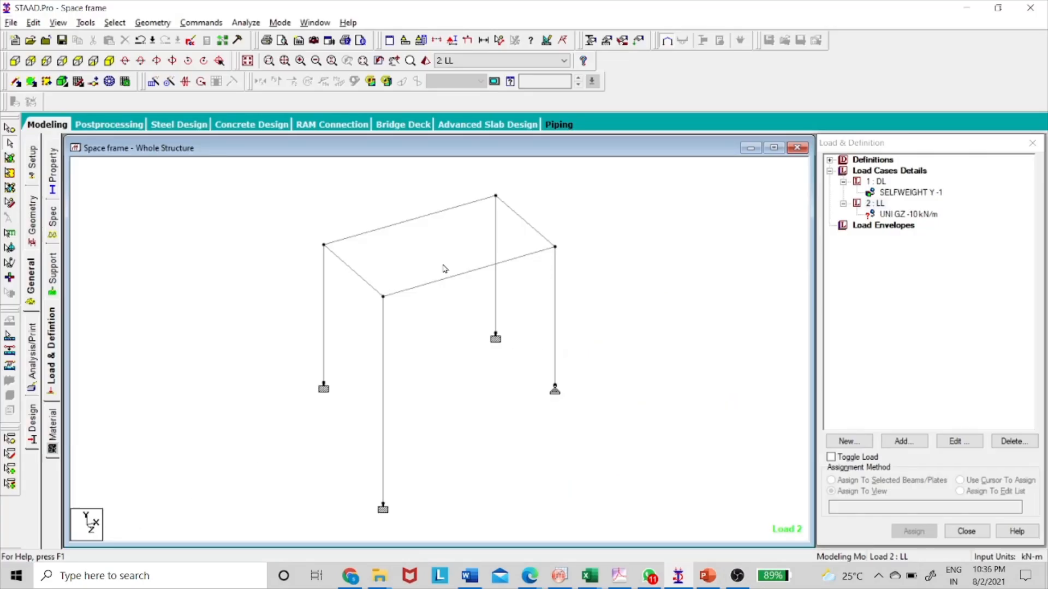
left_click(403, 225)
left_click(402, 225)
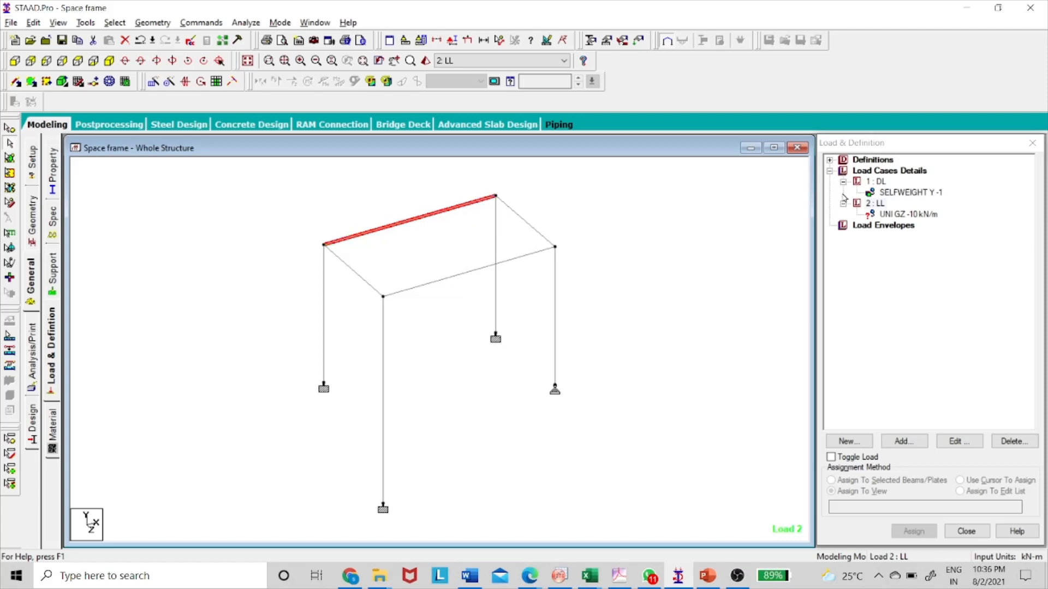
left_click(902, 215)
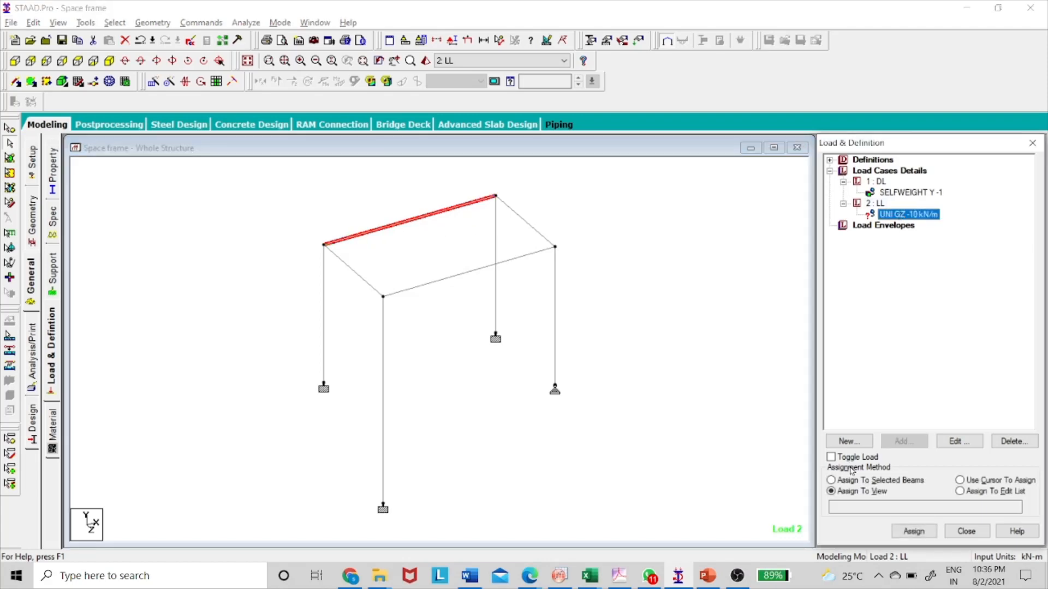
left_click(831, 480)
left_click(920, 530)
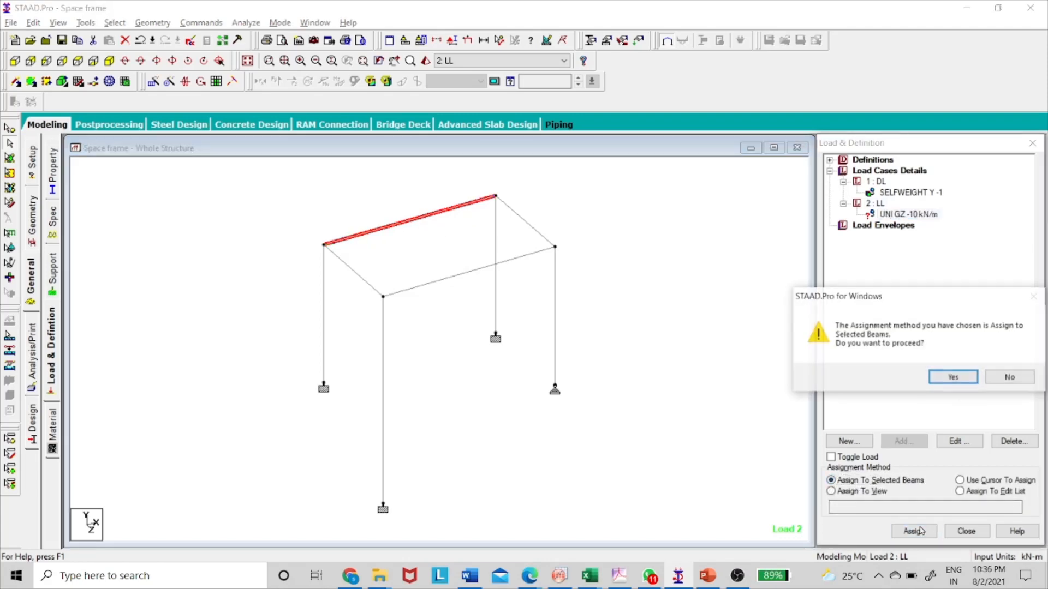
left_click(953, 377)
left_click(983, 222)
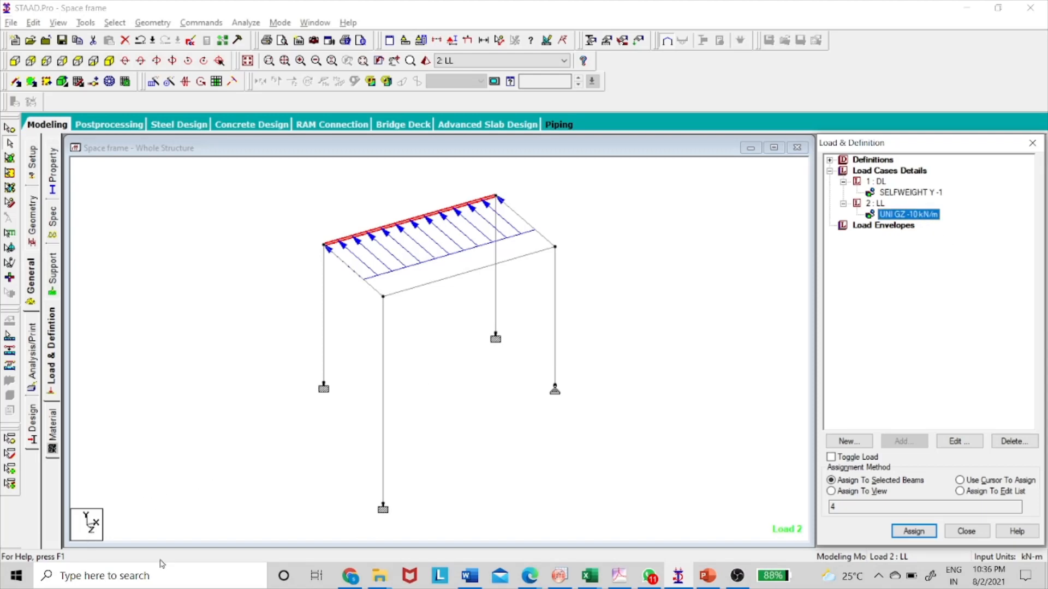
Edit the uniform GZ load on member 4 and set its force W1 to 10 kN/m.
double_click(914, 216)
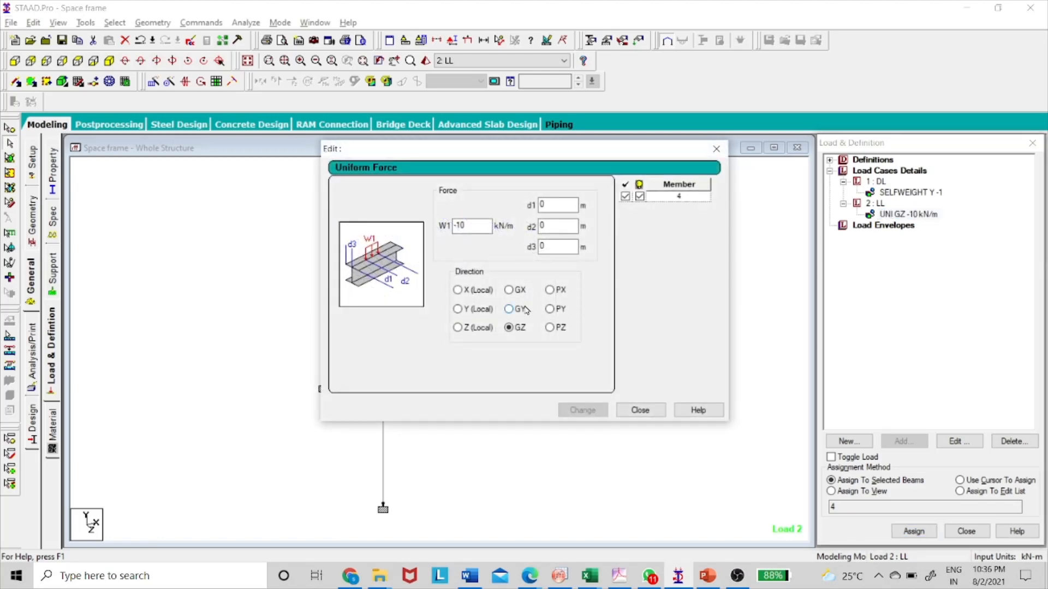
left_click(456, 230)
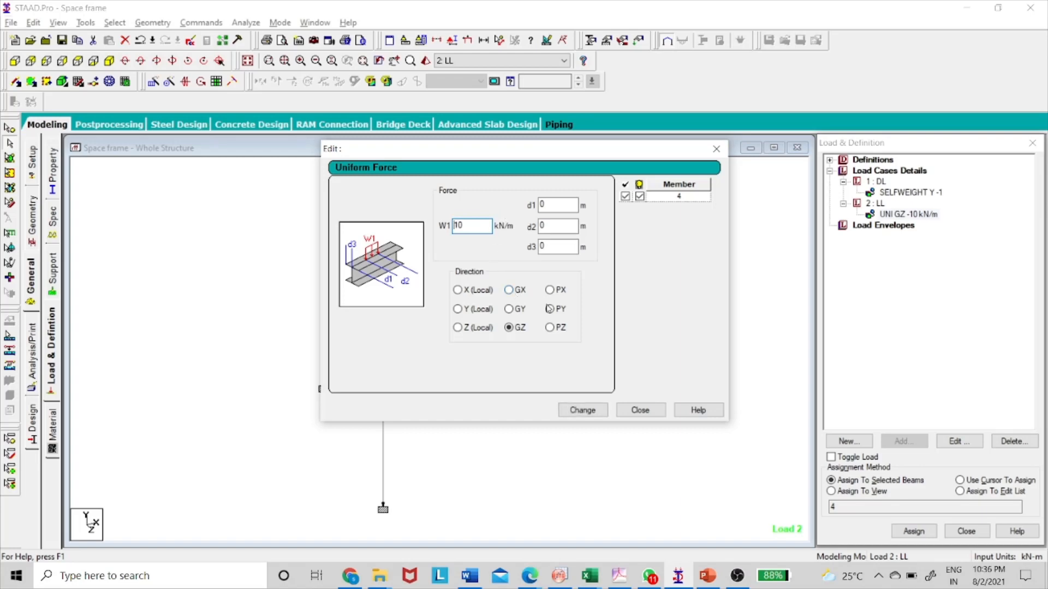
left_click(583, 412)
left_click(640, 410)
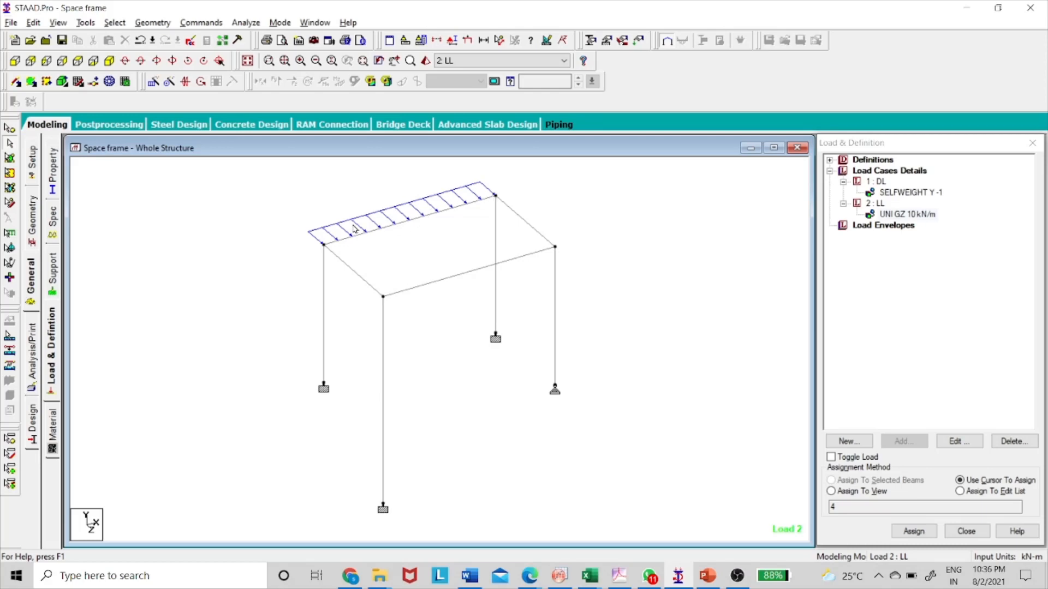
Select the 3 m top beam marked Qy in the sketch and start a linear varying member load in the LL load case.
key("alt+Tab")
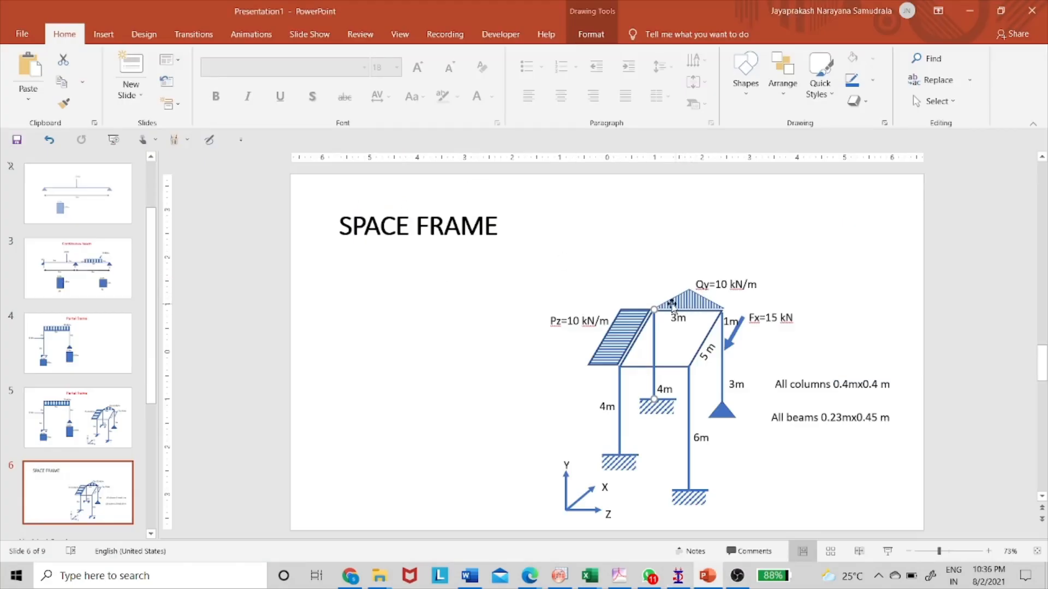
key("alt+Tab")
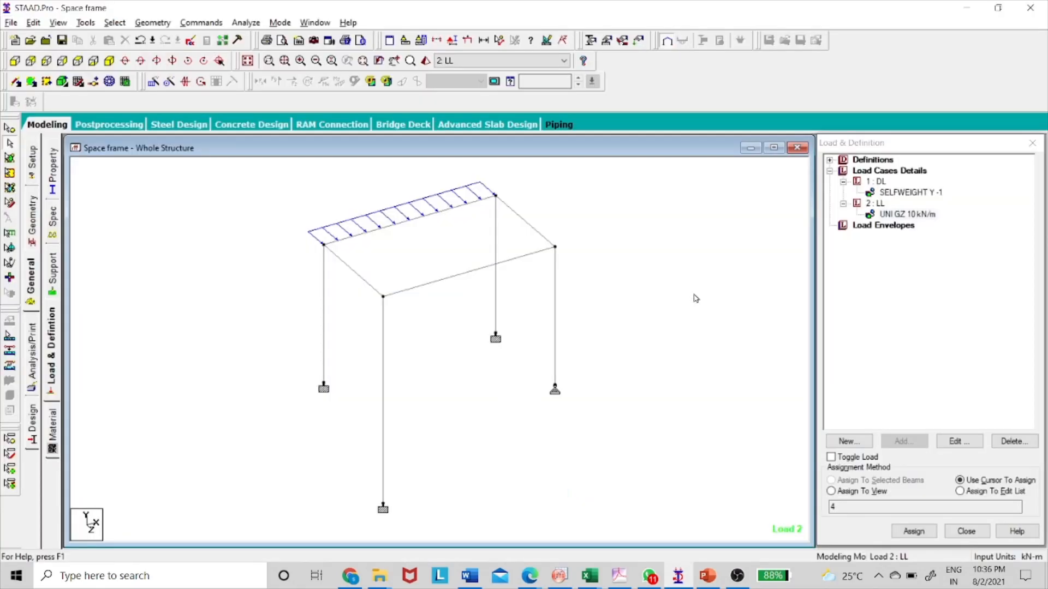
left_click(537, 232)
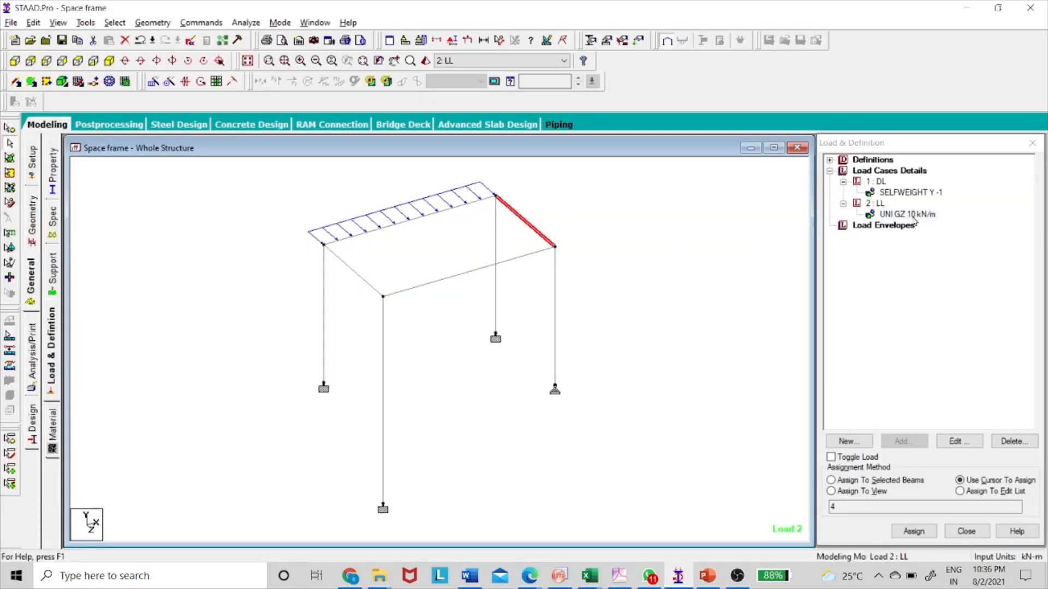
left_click(883, 207)
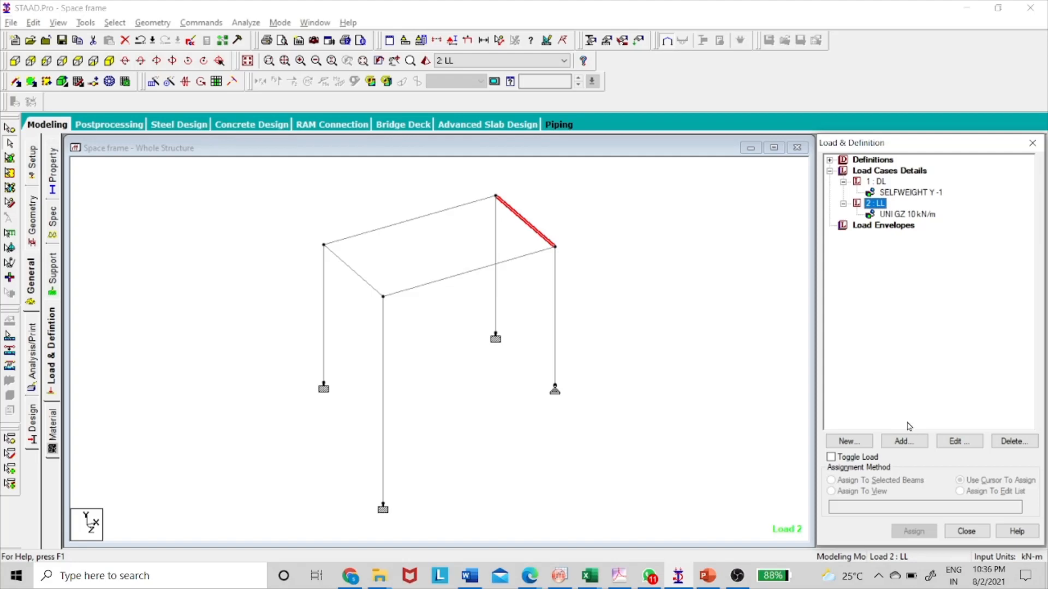
left_click(904, 441)
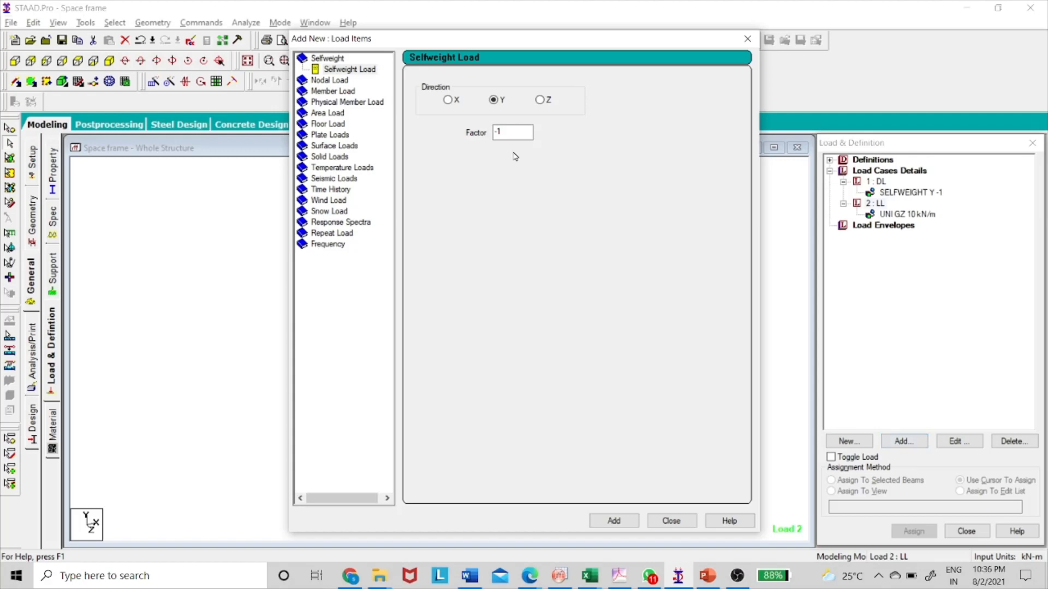
left_click(335, 92)
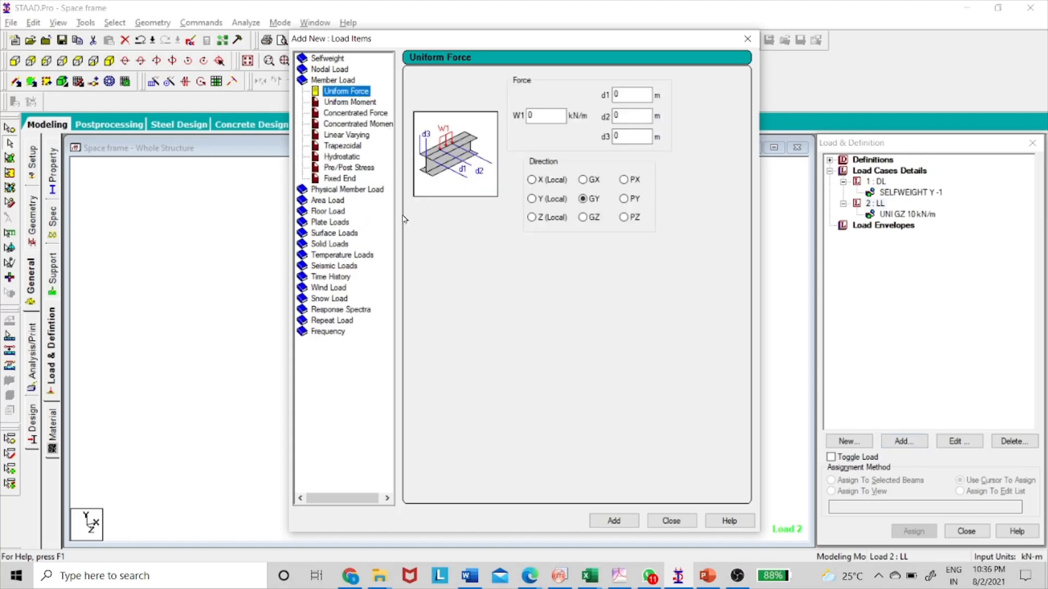
left_click(341, 136)
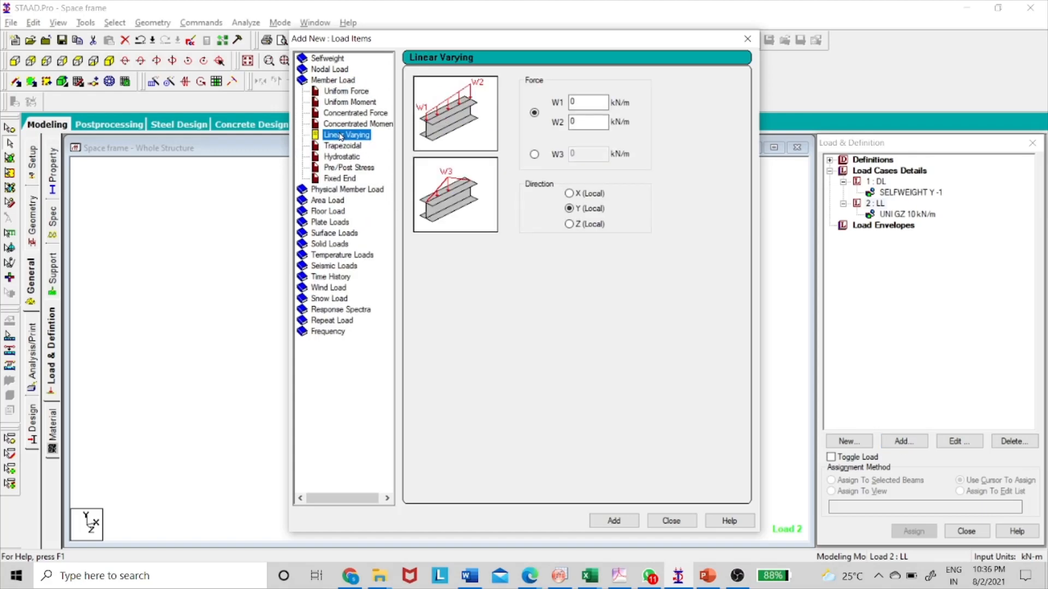